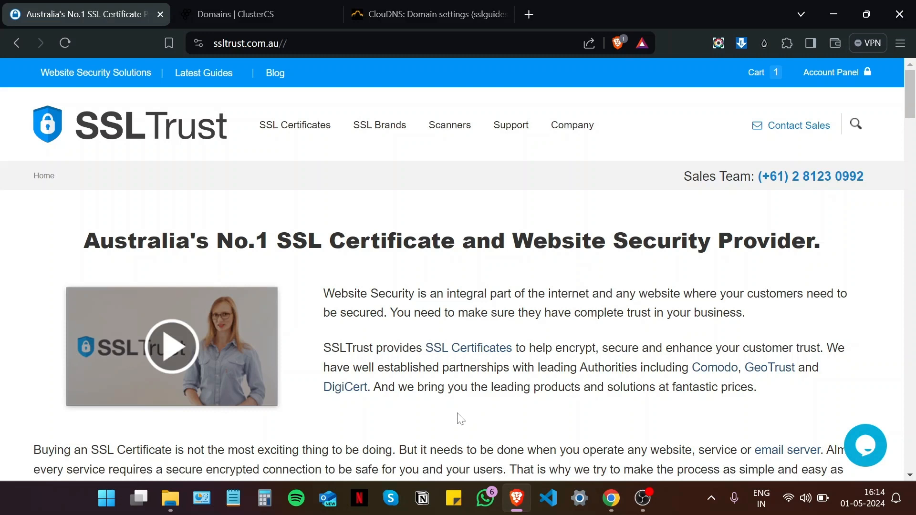
Step: Switch to the Chrome window showing sslguides.com.au's default ClusterCS page
left_click(611, 498)
scroll(419, 323, "up", 2)
Step: Confirm sslguides.com.au is flagged Not secure, then close the Chrome window
left_click_drag(914, 126, 915, 138)
scroll(403, 184, "down", 1)
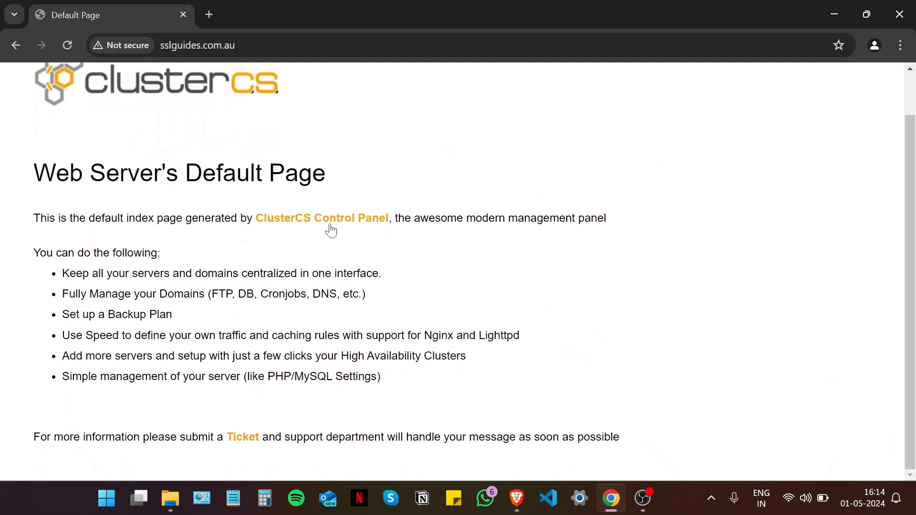
scroll(328, 225, "up", 2)
left_click(117, 45)
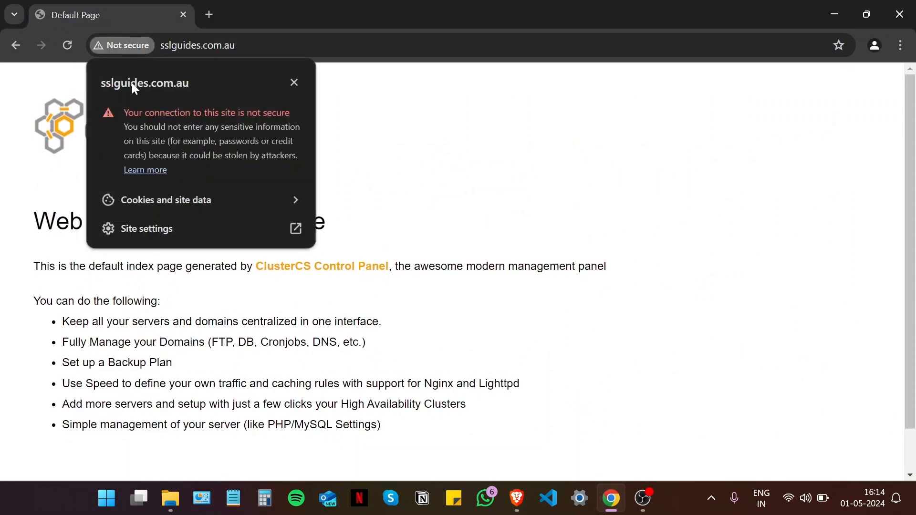
left_click(413, 194)
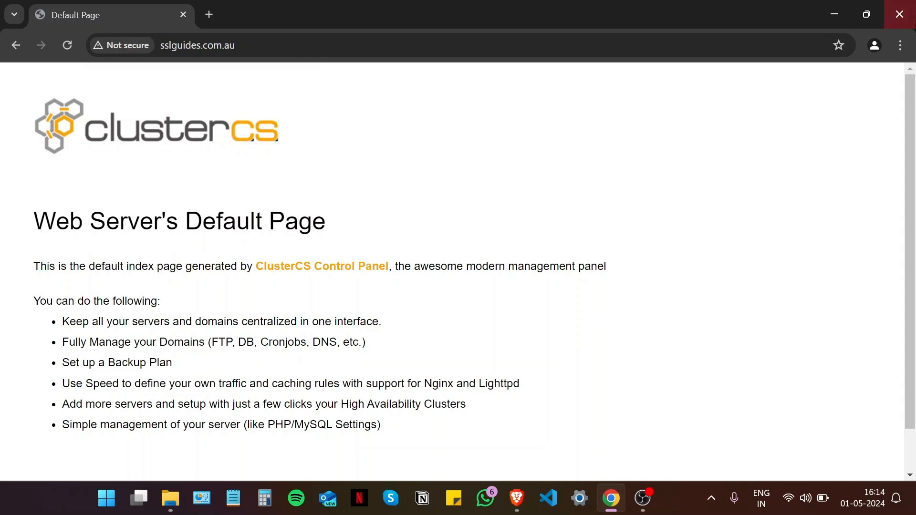
left_click(899, 14)
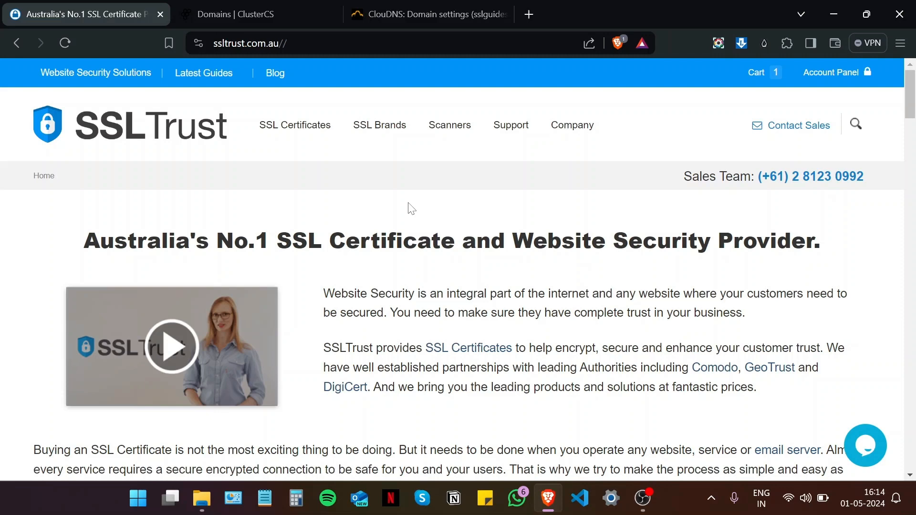
Step: Open the CSR and Key Generator from the homepage footer and scroll to its form
scroll(439, 319, "down", 15)
scroll(439, 313, "down", 20)
scroll(443, 319, "down", 15)
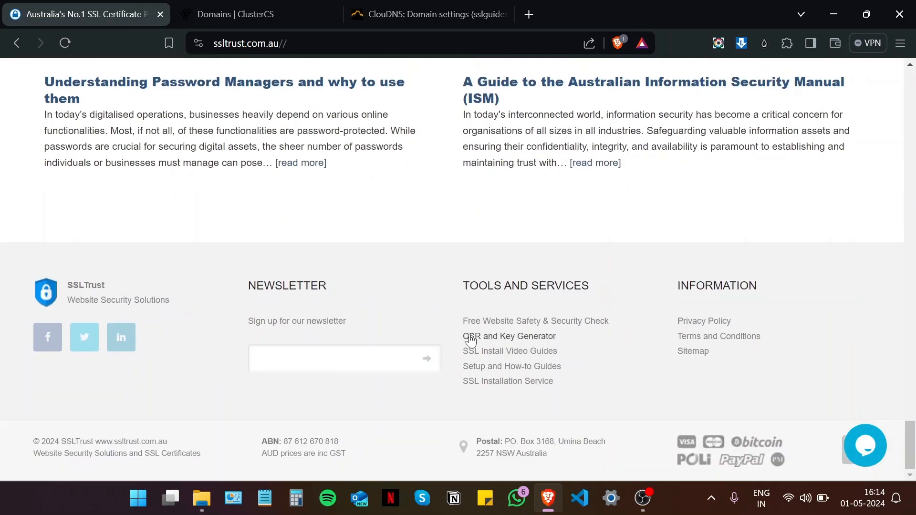
left_click(500, 337)
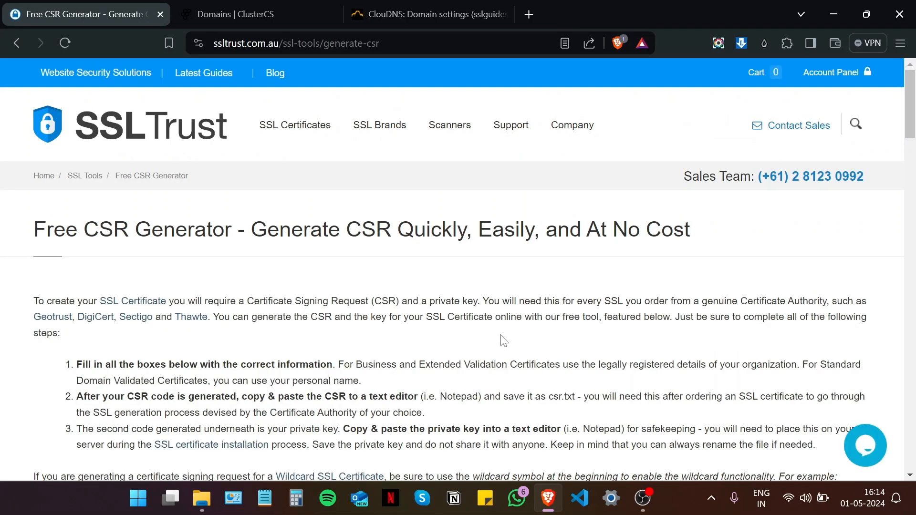
scroll(450, 282, "down", 1)
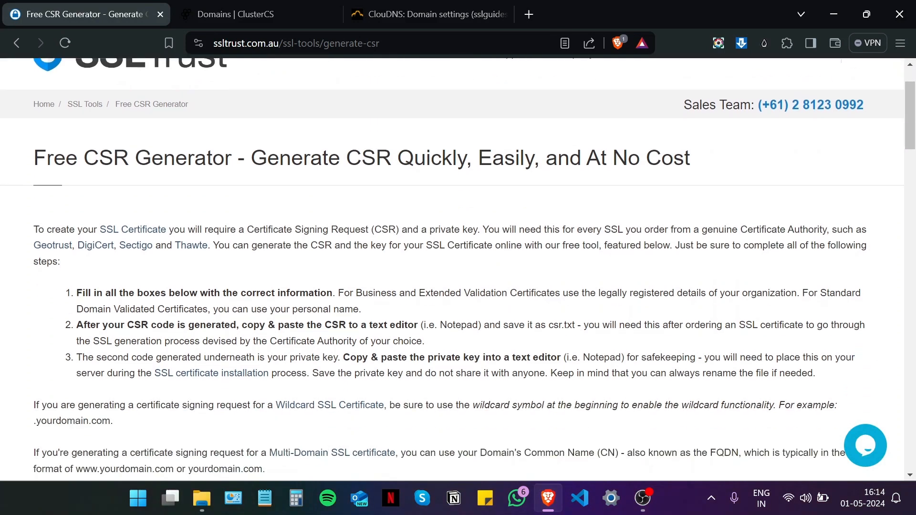
scroll(3, 269, "down", 5)
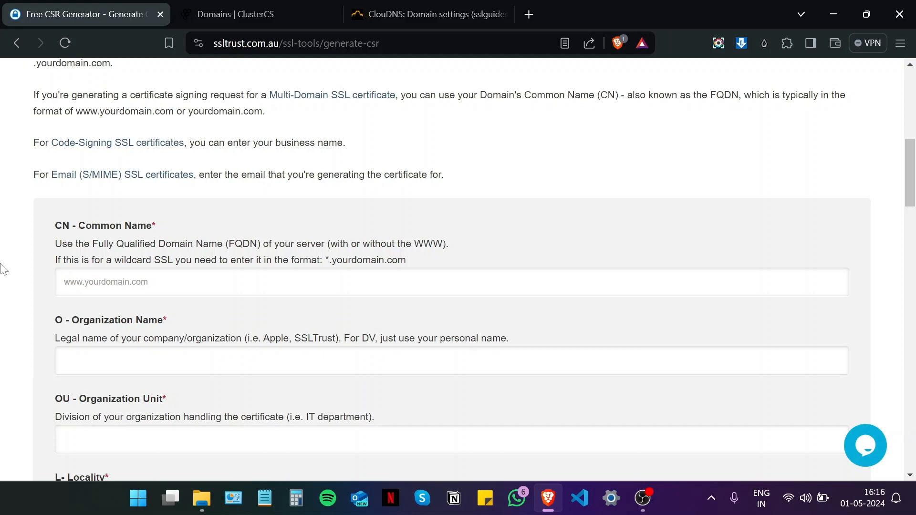
Step: Fill Common Name sslguides.com.au, Organization SSLTrust and Organization Unit IT
scroll(52, 253, "down", 1)
left_click(145, 217)
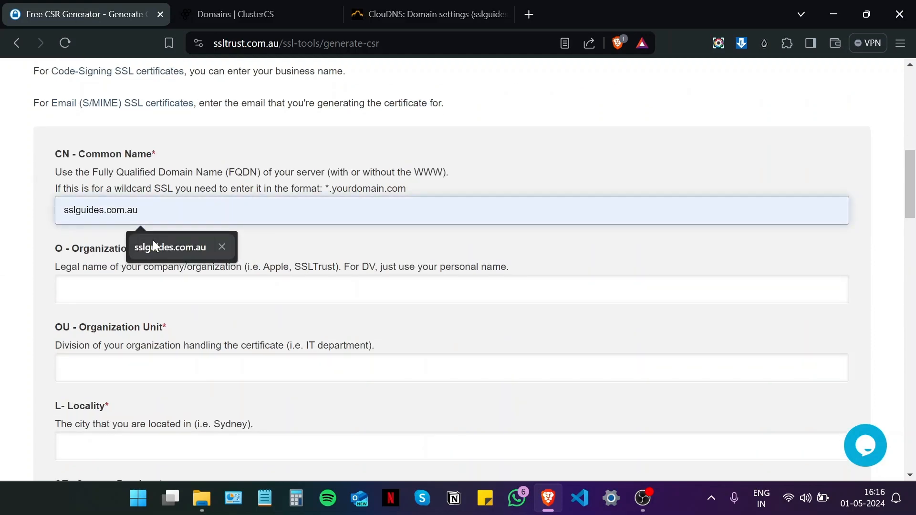
left_click(153, 241)
scroll(153, 240, "down", 1)
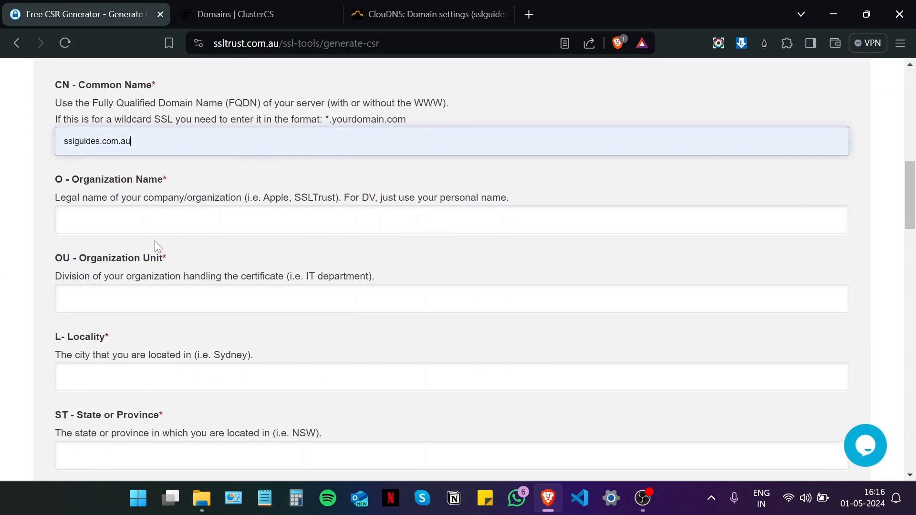
key("Tab")
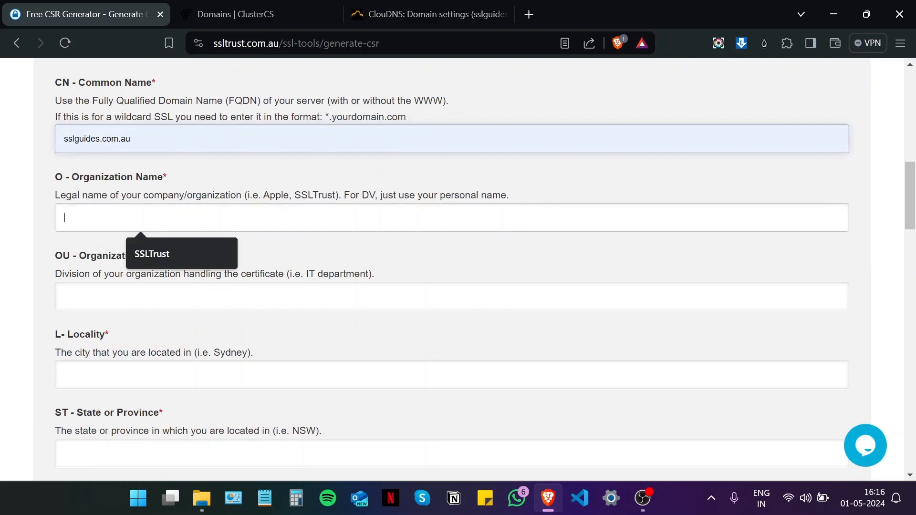
left_click(151, 254)
scroll(149, 251, "down", 1)
key("Tab")
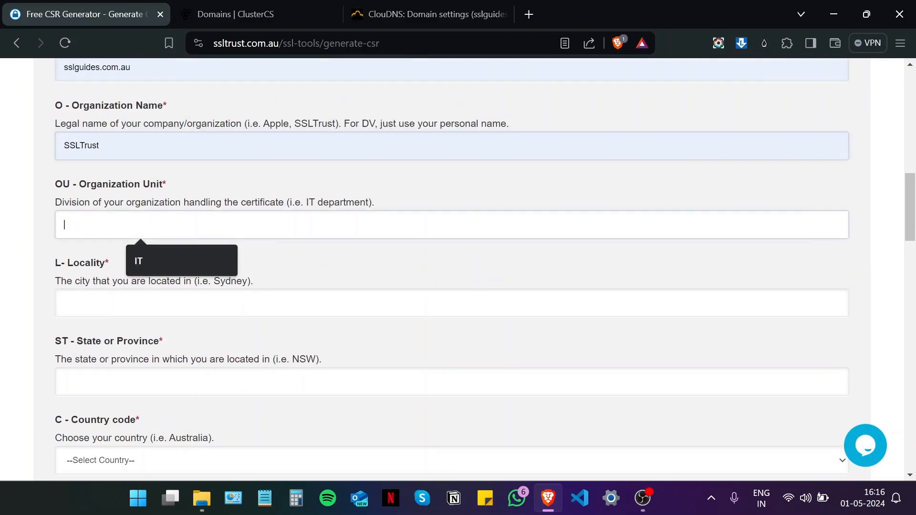
left_click(149, 256)
scroll(148, 253, "down", 3)
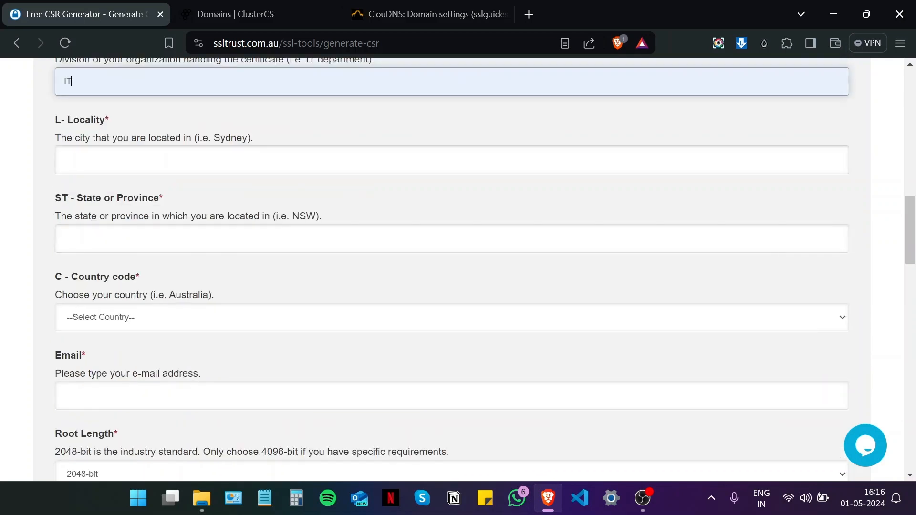
key("Tab")
Step: Enter locality Sydney, state NSW and country Australia
left_click(137, 199)
scroll(137, 199, "down", 1)
key("Tab")
left_click(148, 199)
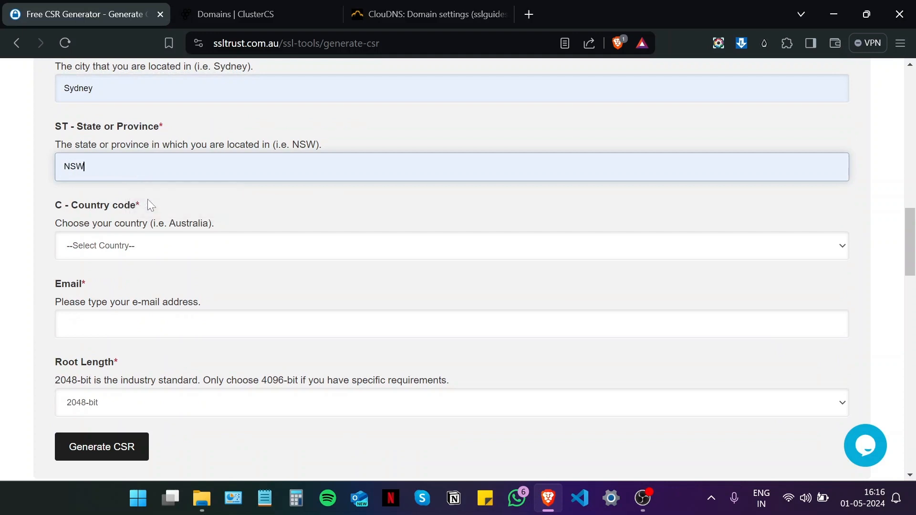
scroll(147, 199, "down", 1)
left_click(144, 176)
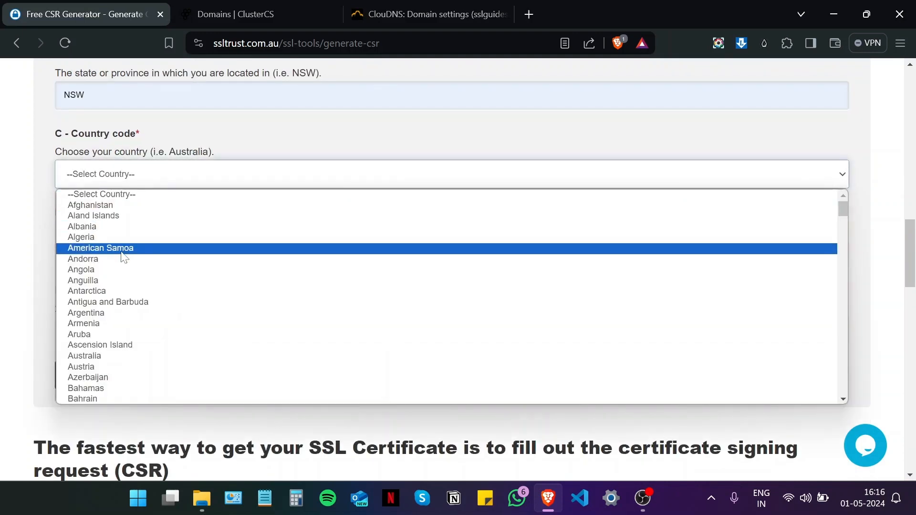
left_click(123, 355)
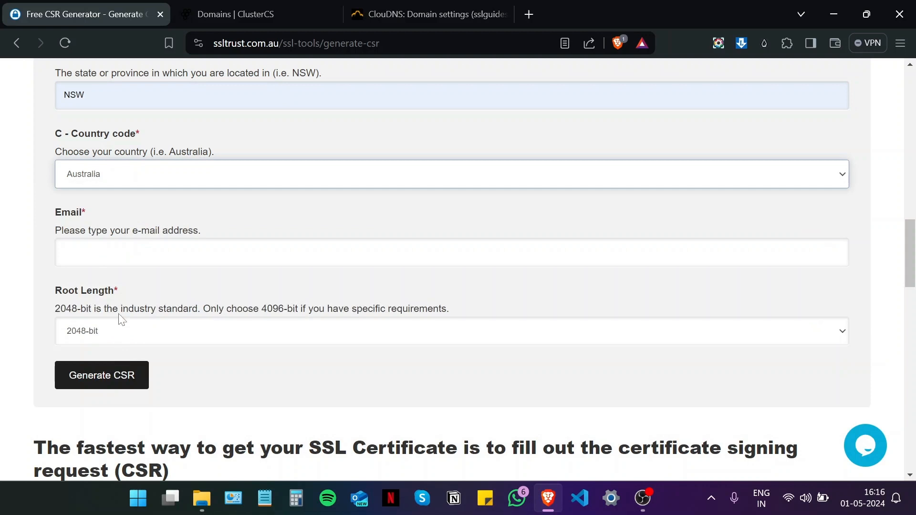
Step: Add the contact e-mail and generate the 2048-bit CSR and private key
scroll(96, 208, "down", 1)
left_click(100, 183)
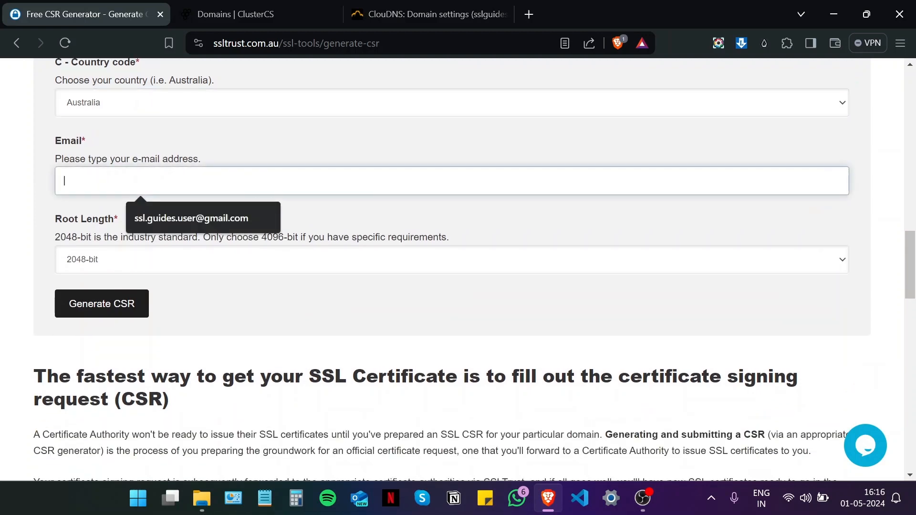
left_click(158, 212)
scroll(143, 214, "down", 1)
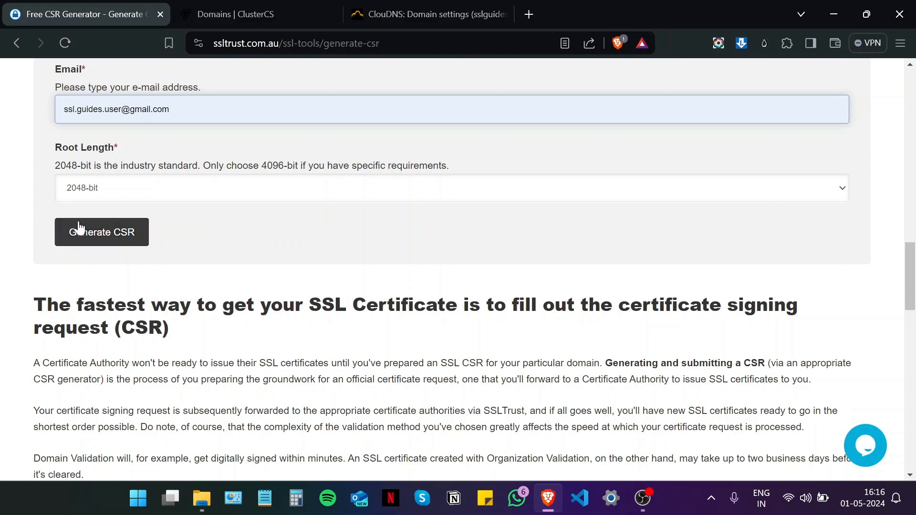
left_click(105, 241)
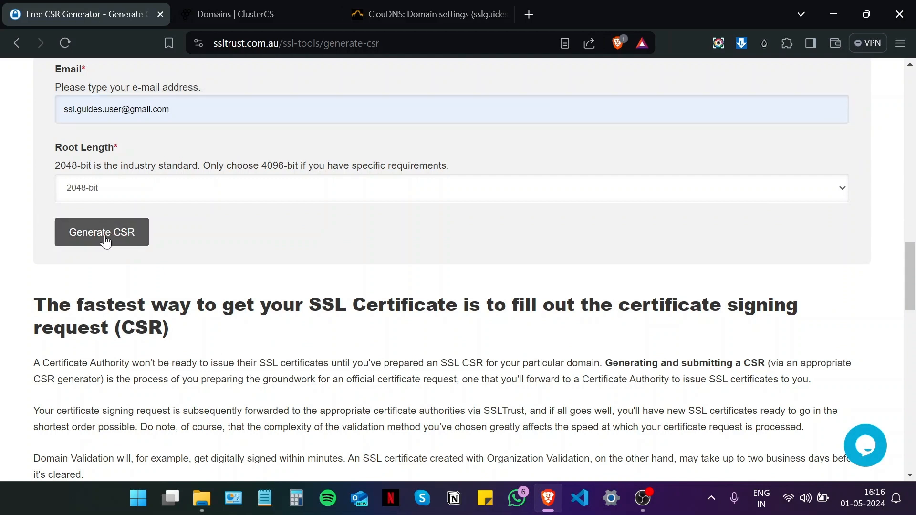
scroll(104, 235, "down", 6)
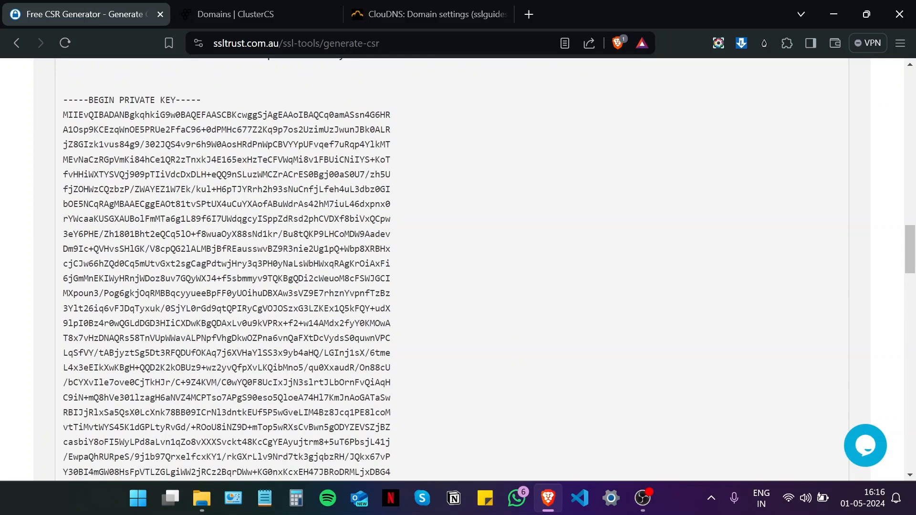
scroll(104, 234, "down", 10)
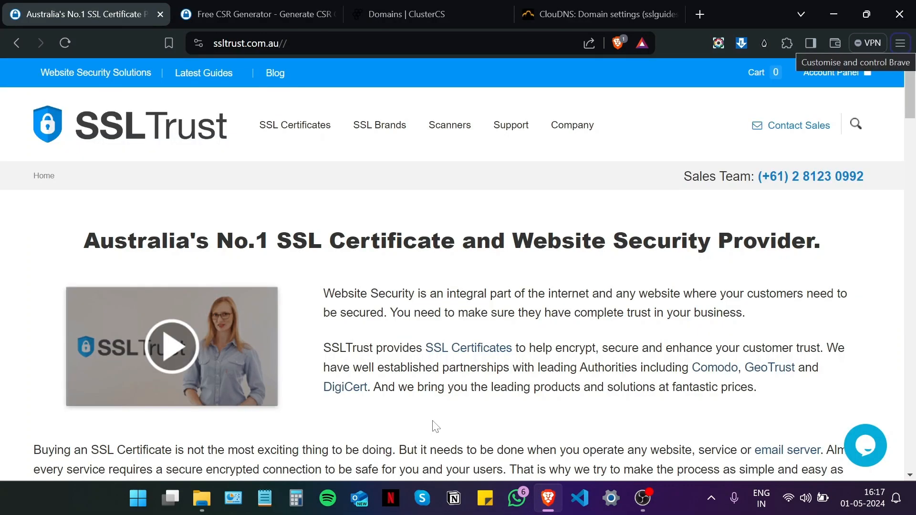
Step: Scroll through the homepage's certificate pricing cards and back to the top
scroll(436, 424, "down", 5)
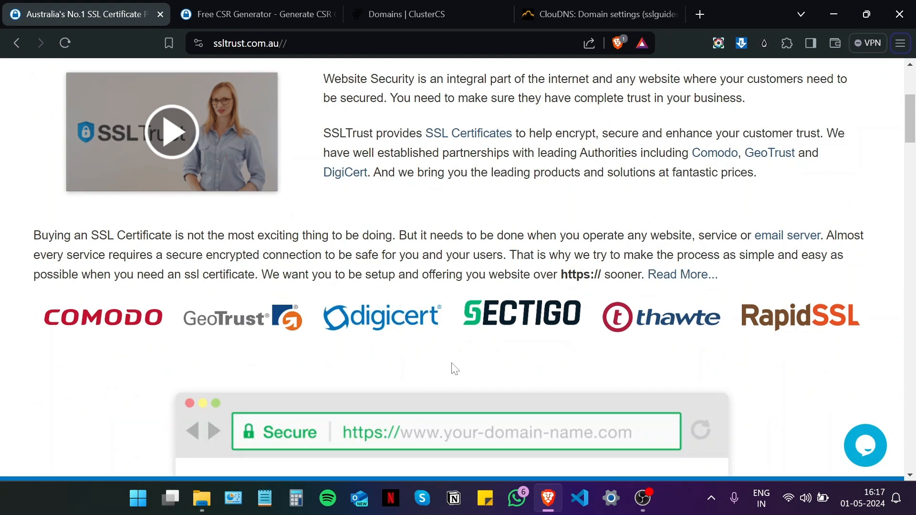
scroll(454, 368, "down", 10)
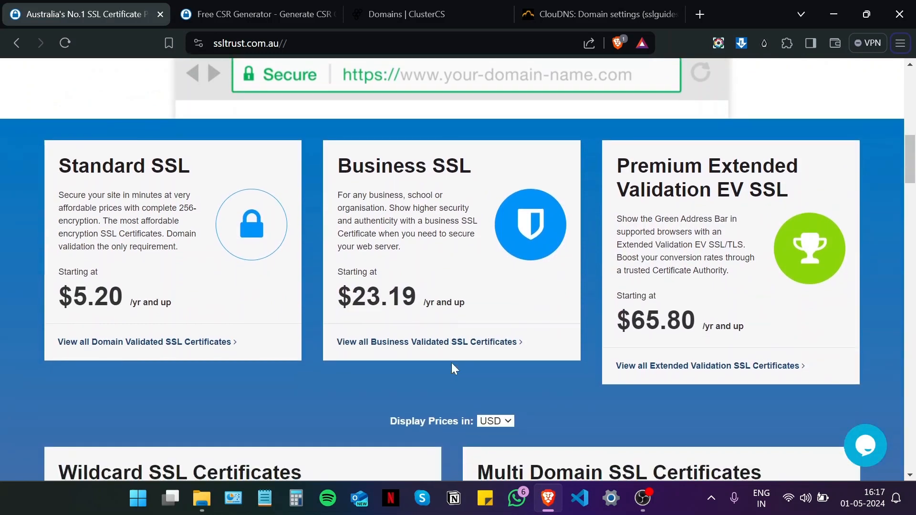
scroll(441, 321, "up", 2)
scroll(420, 356, "down", 2)
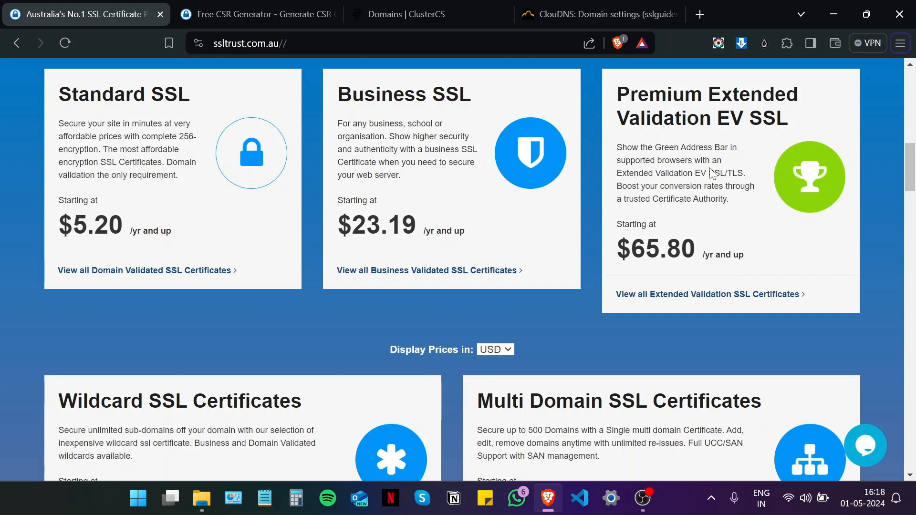
scroll(711, 173, "down", 5)
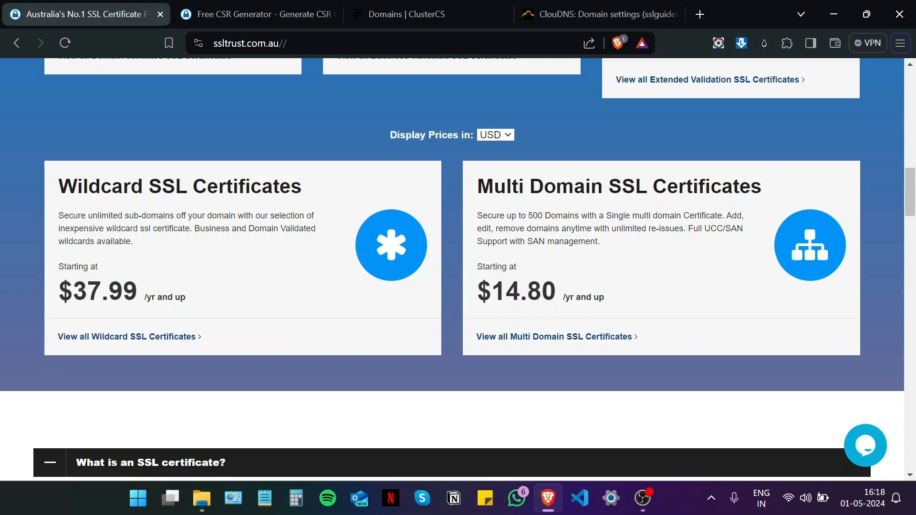
scroll(454, 272, "up", 5)
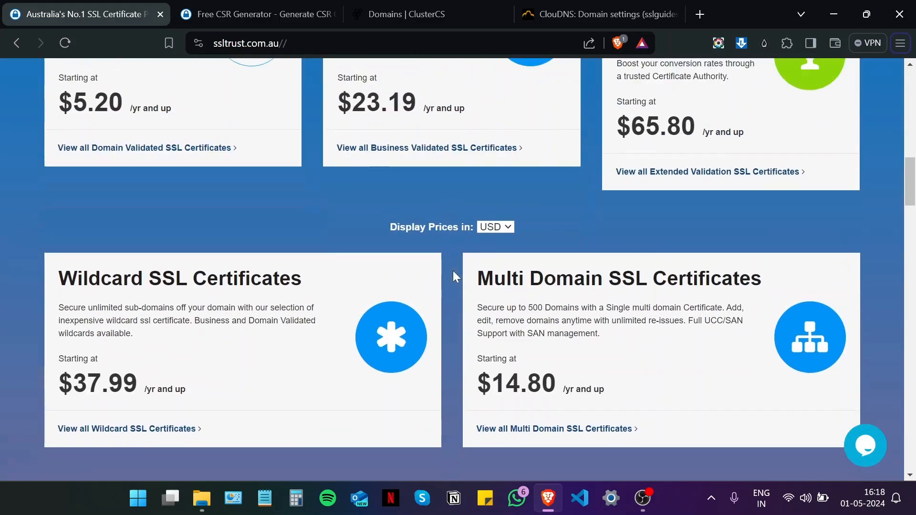
scroll(453, 276, "up", 10)
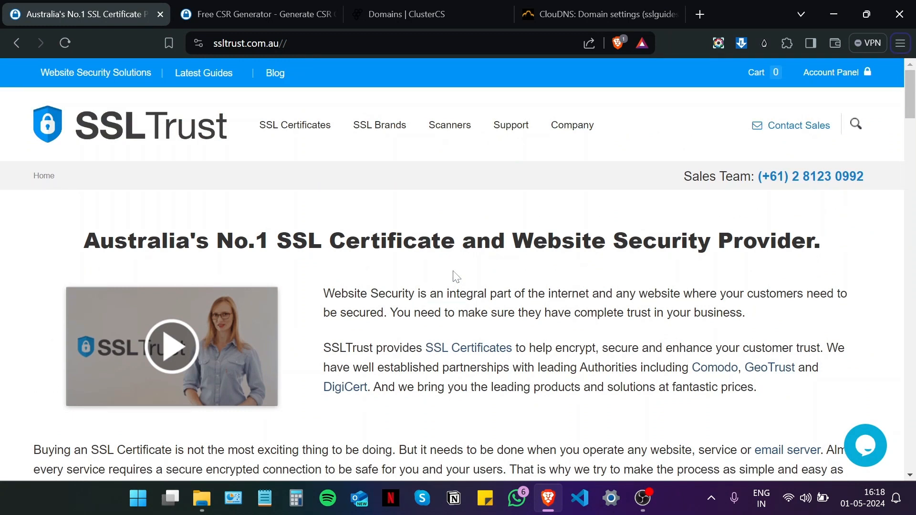
Step: Add a one-year Comodo PositiveSSL certificate from Standard SSL Certificates to the cart
mouse_move(323, 138)
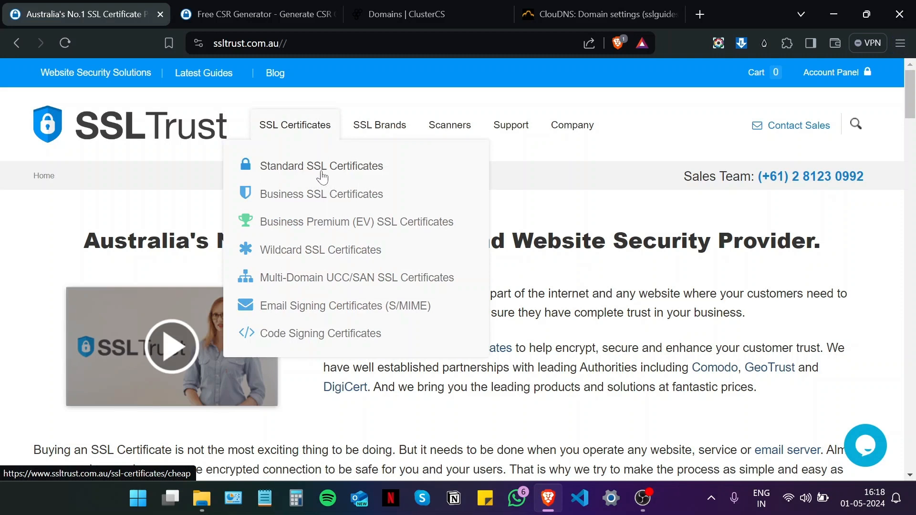
left_click(321, 173)
scroll(322, 173, "down", 10)
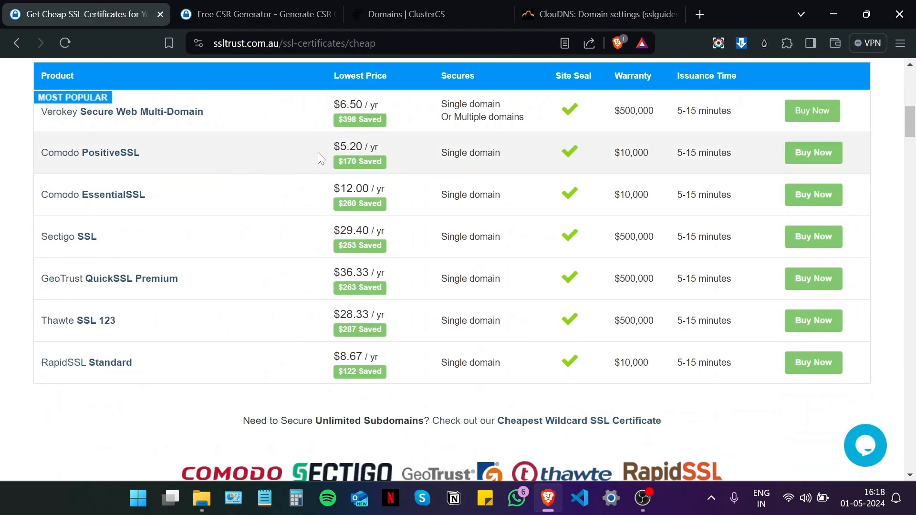
left_click(821, 151)
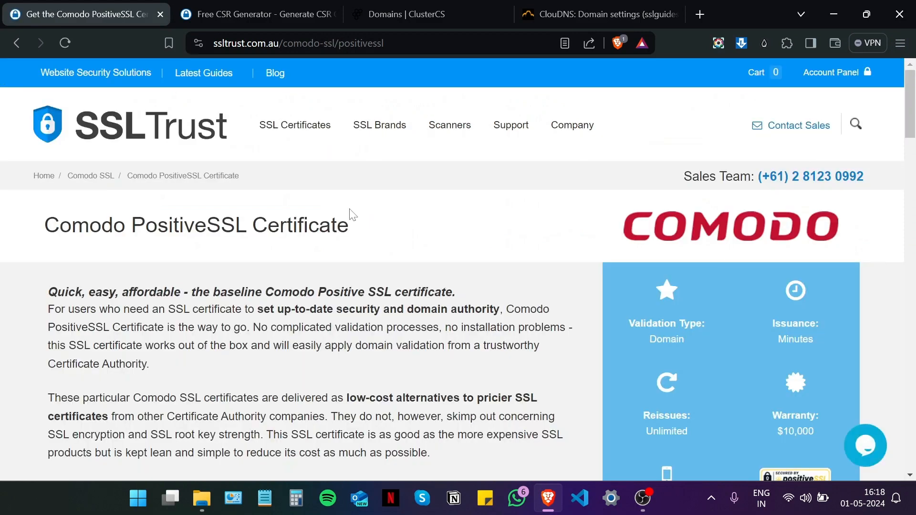
scroll(351, 215, "down", 12)
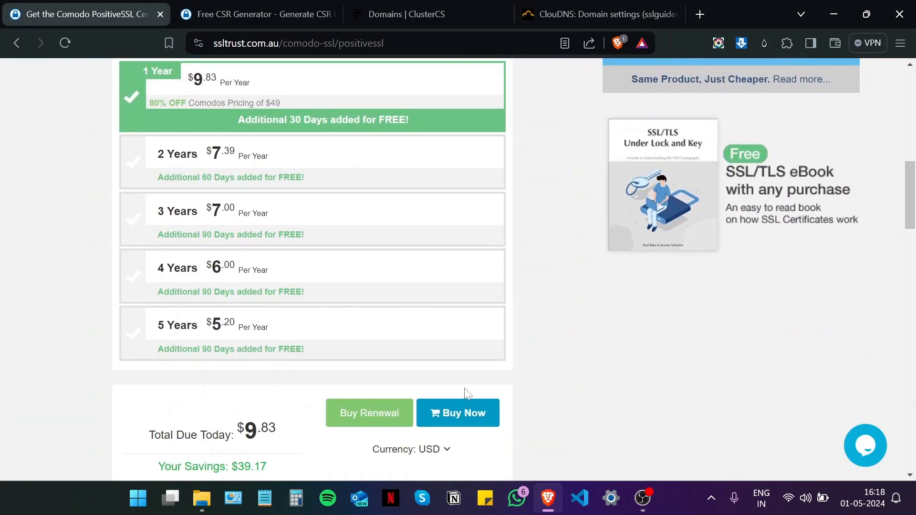
left_click(453, 414)
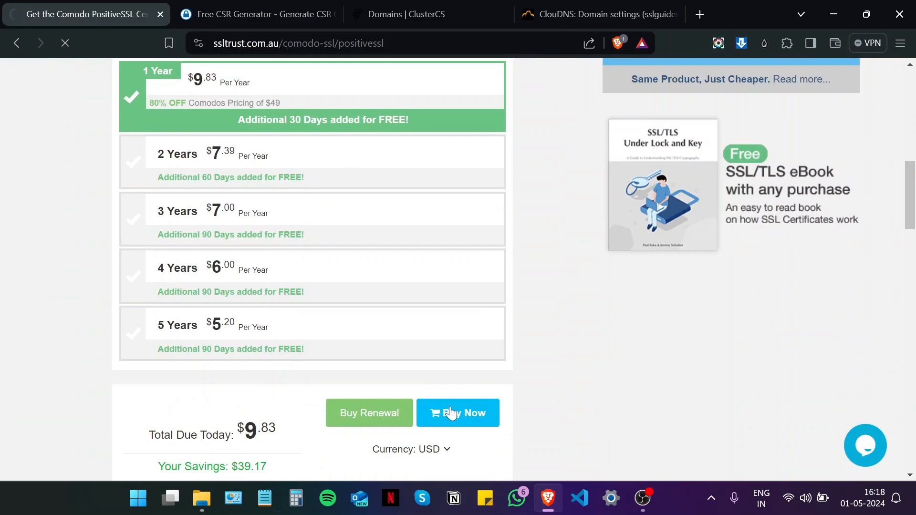
Step: Check out and complete the $10.81 USD order, then go to the dashboard
scroll(451, 407, "down", 4)
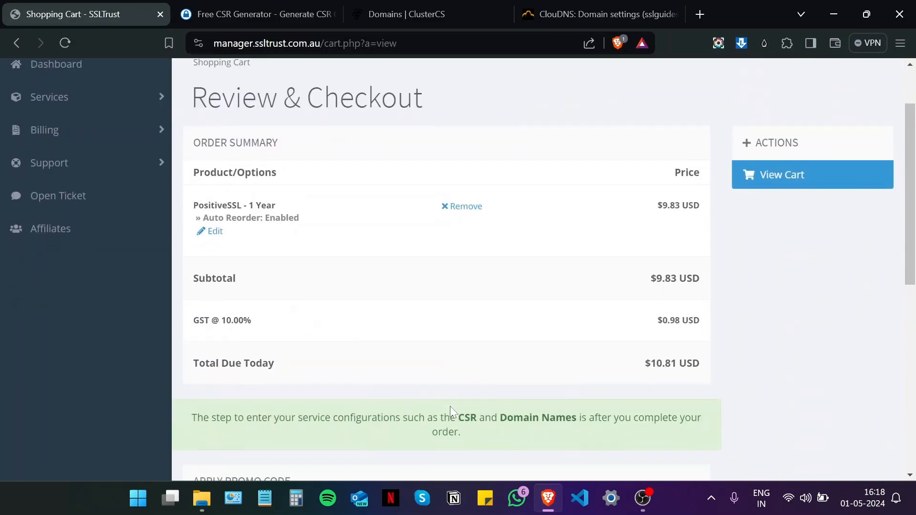
scroll(451, 410, "down", 4)
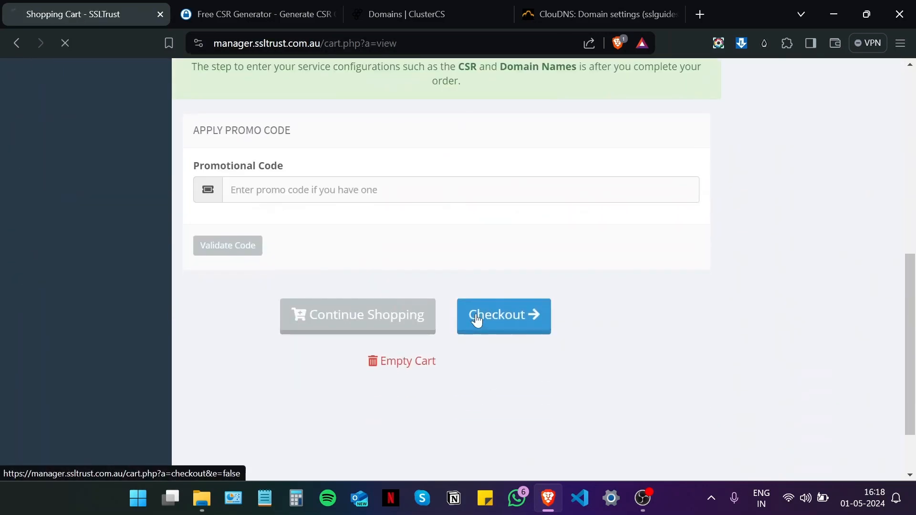
left_click(477, 317)
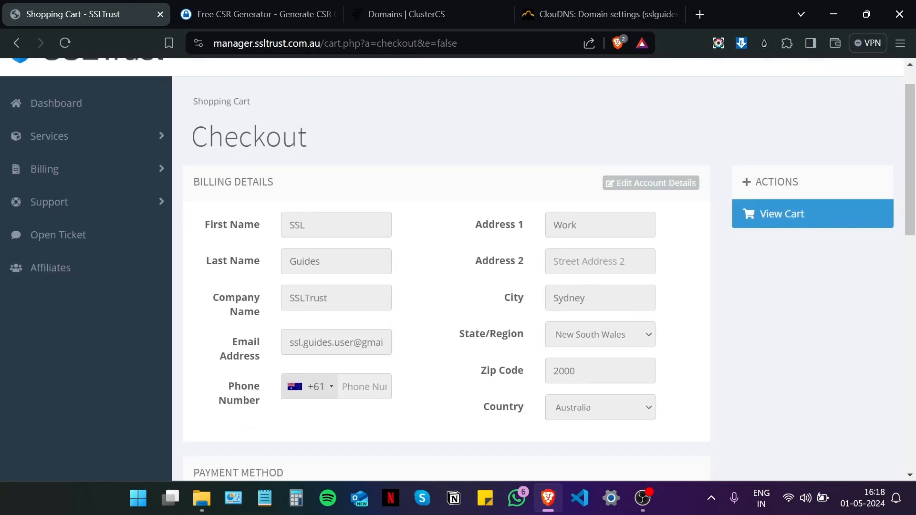
scroll(403, 284, "down", 5)
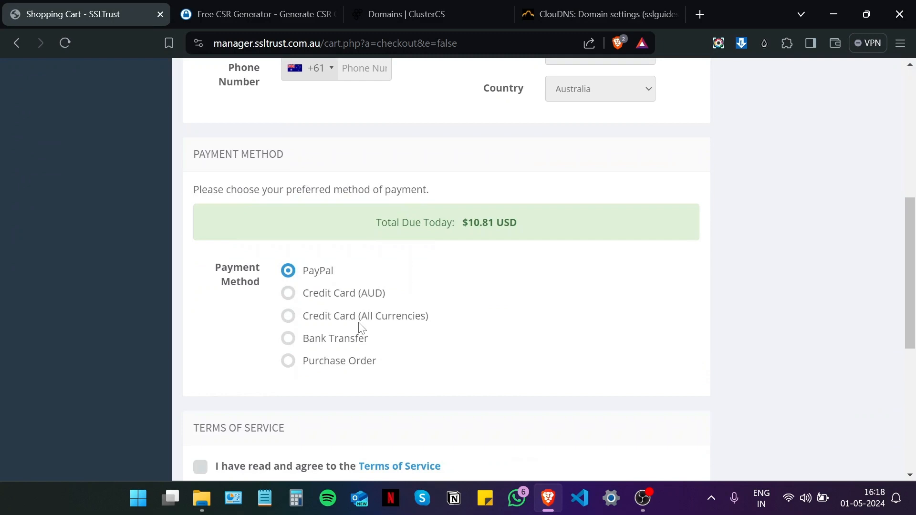
scroll(305, 330, "down", 3)
scroll(305, 330, "down", 2)
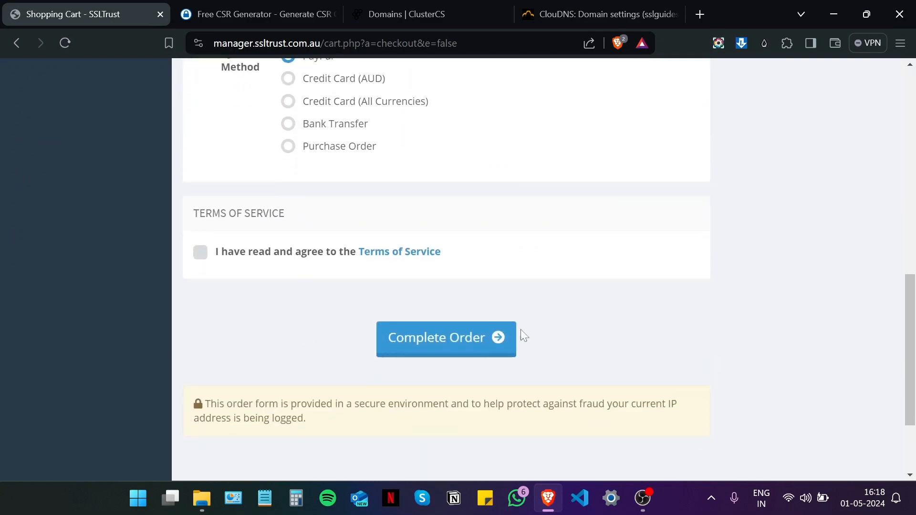
left_click(418, 342)
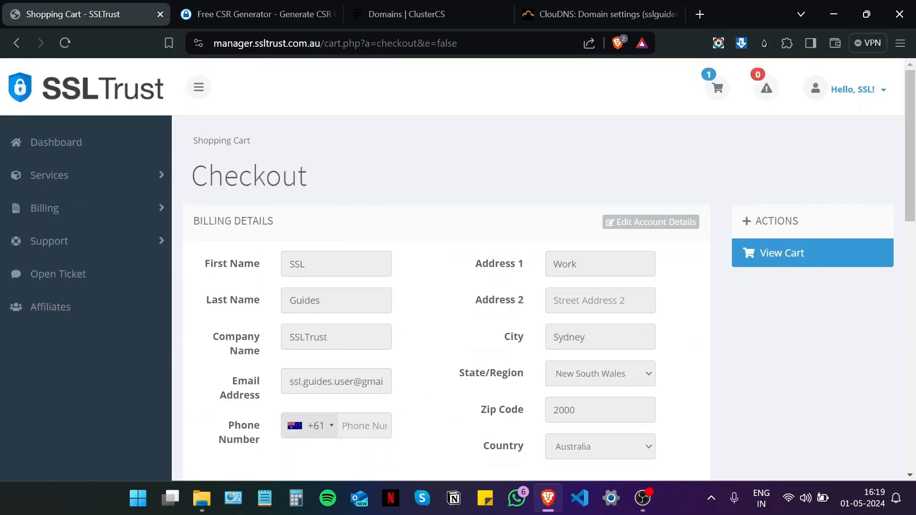
left_click(69, 149)
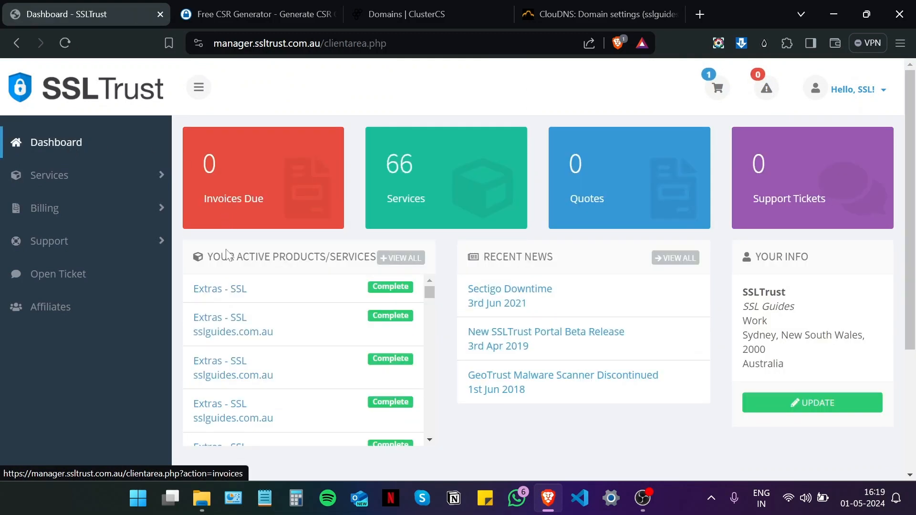
Step: Open the first Extras - SSL product under Your Active Products/Services
left_click(245, 293)
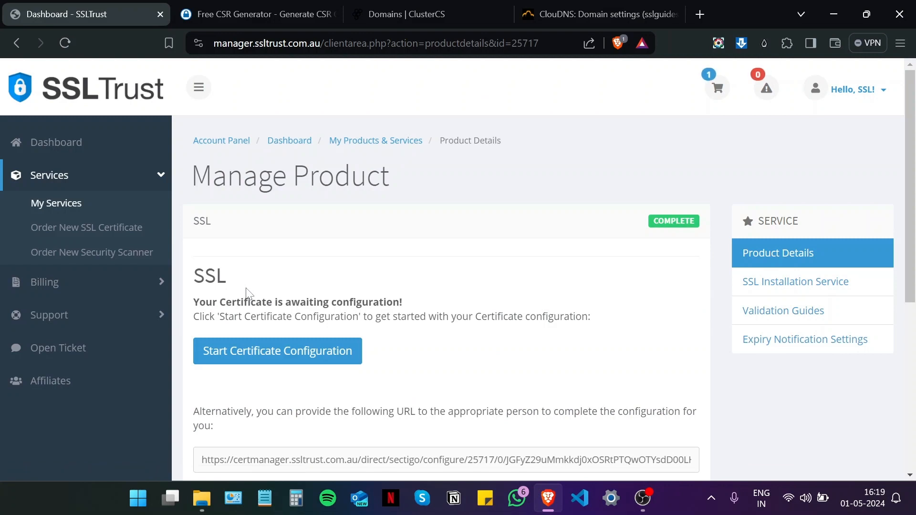
scroll(247, 292, "down", 1)
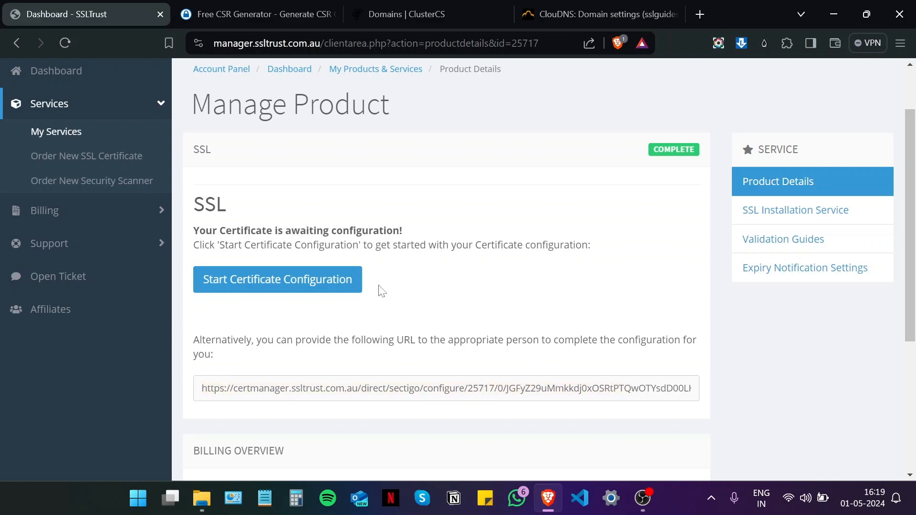
Step: Start certificate configuration and copy the generated CSR from the generator tab
left_click(281, 289)
scroll(310, 300, "down", 7)
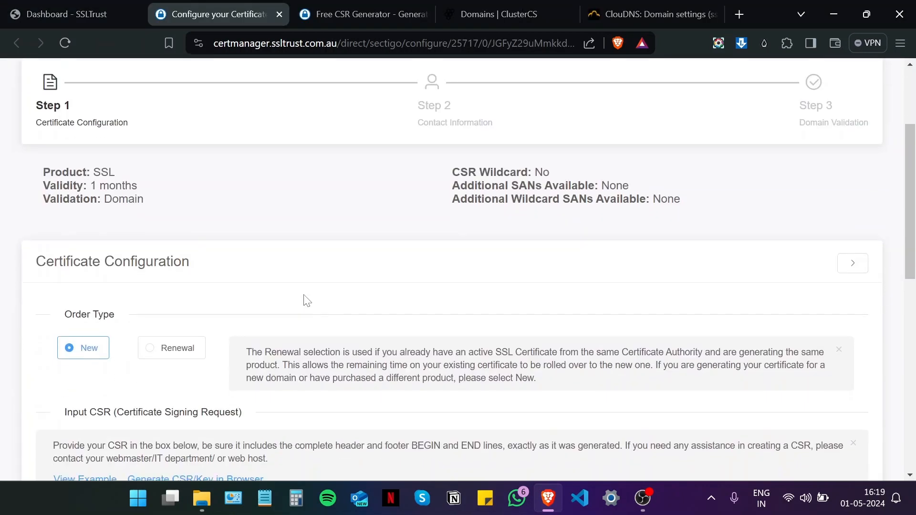
key("ctrl+Tab")
left_click_drag(247, 403, 48, 132)
right_click(158, 179)
left_click(191, 188)
Step: Paste and verify the CSR for sslguides.com.au, and set server type to Apache
left_click(191, 7)
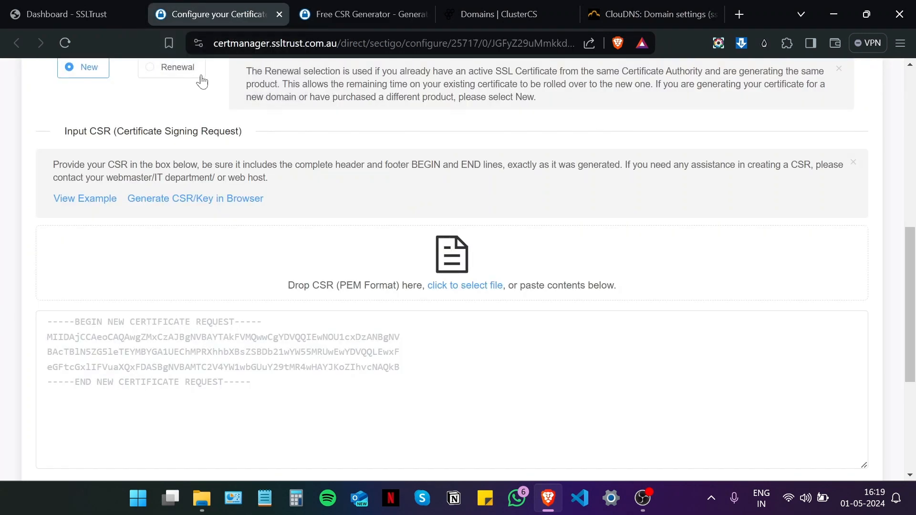
scroll(210, 200, "down", 3)
left_click(210, 210)
key("ctrl+v")
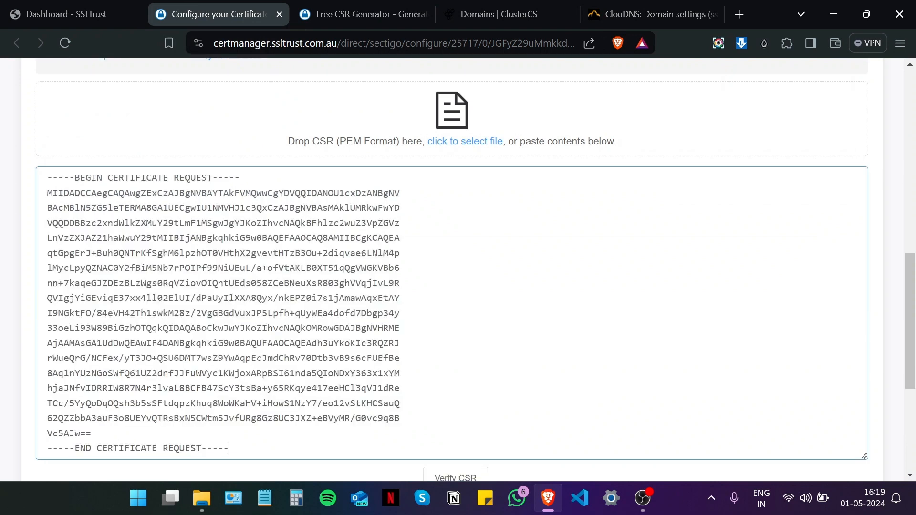
scroll(477, 293, "down", 2)
left_click(456, 266)
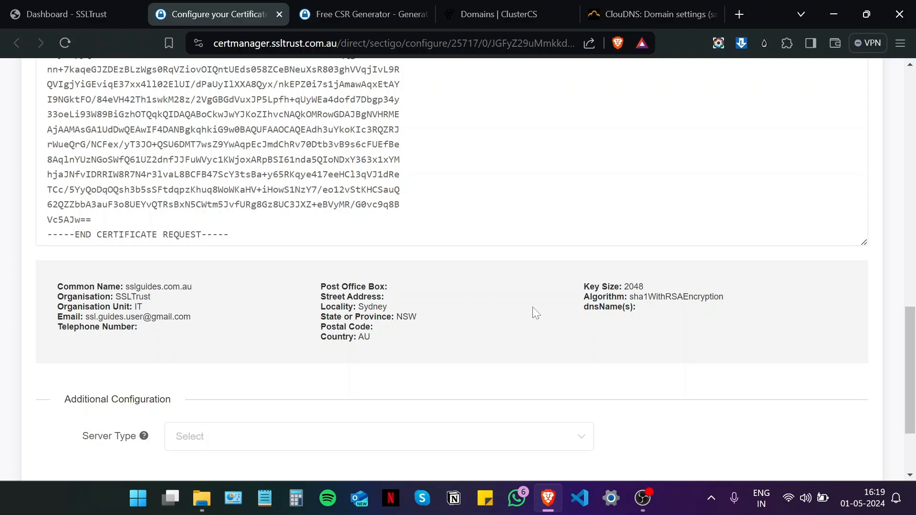
scroll(529, 309, "down", 3)
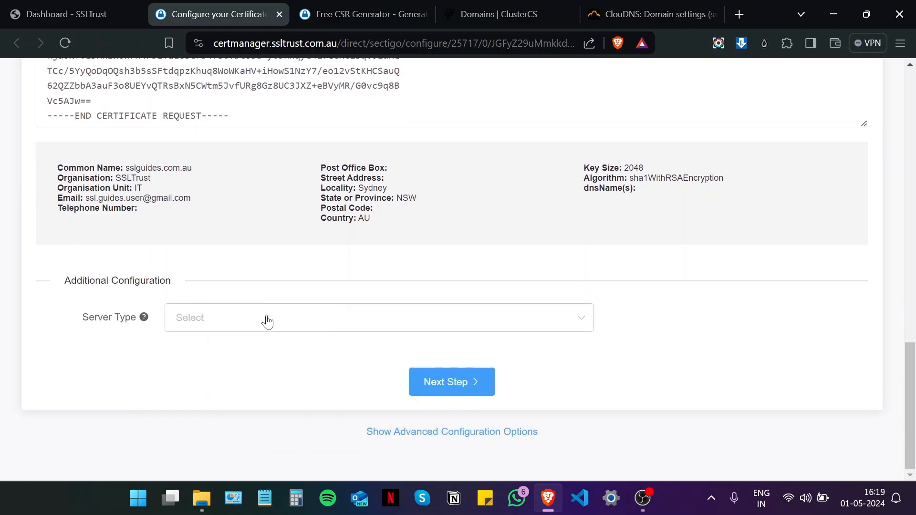
left_click(235, 327)
left_click(221, 128)
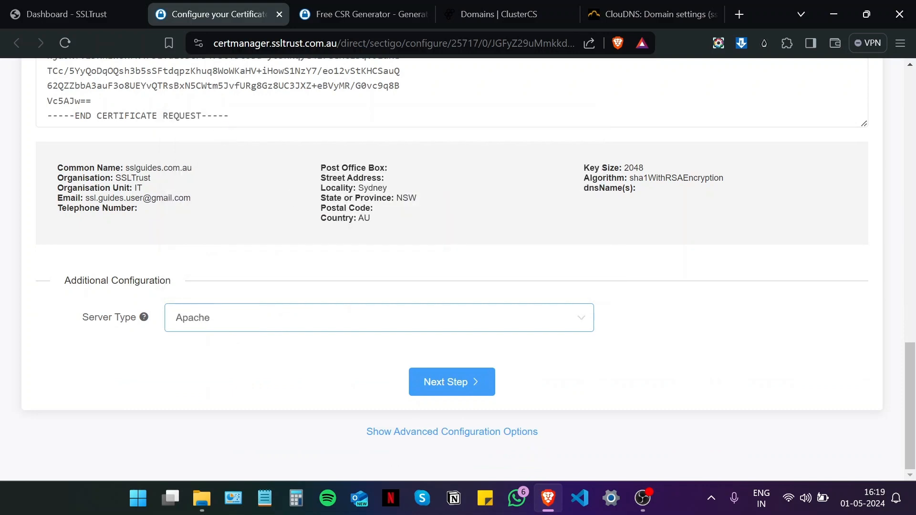
Step: Fill in the admin contact's title Mr., first name, last name and e-mail address
left_click(462, 387)
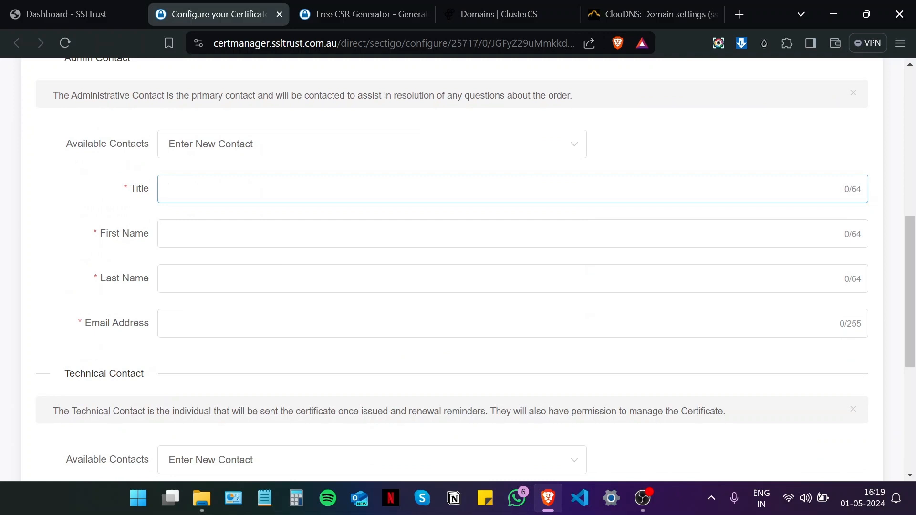
type("Mr.")
key("Tab")
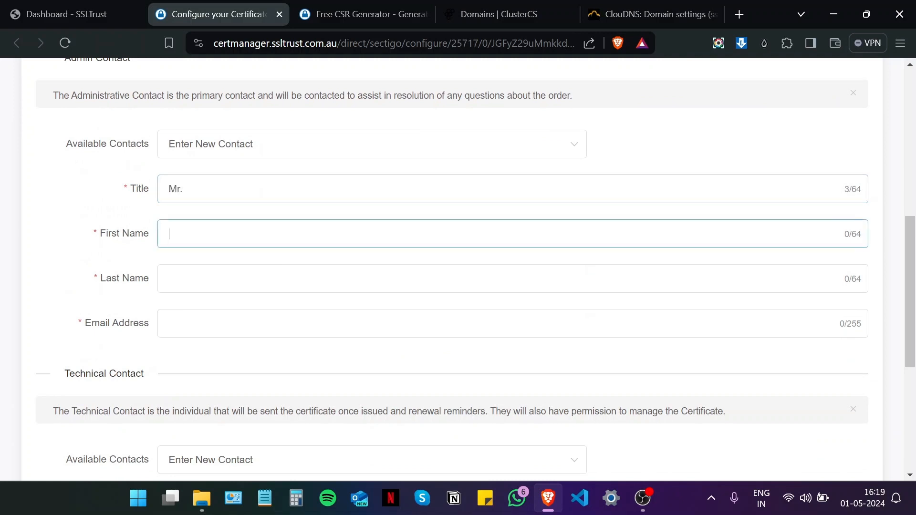
type("AS")
key("BackSpace")
key("BackSpace")
key("Tab")
key("Tab")
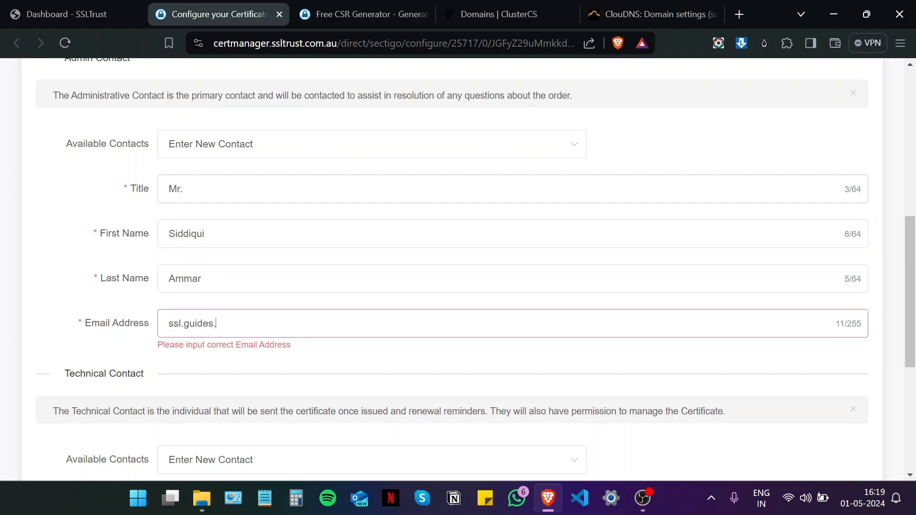
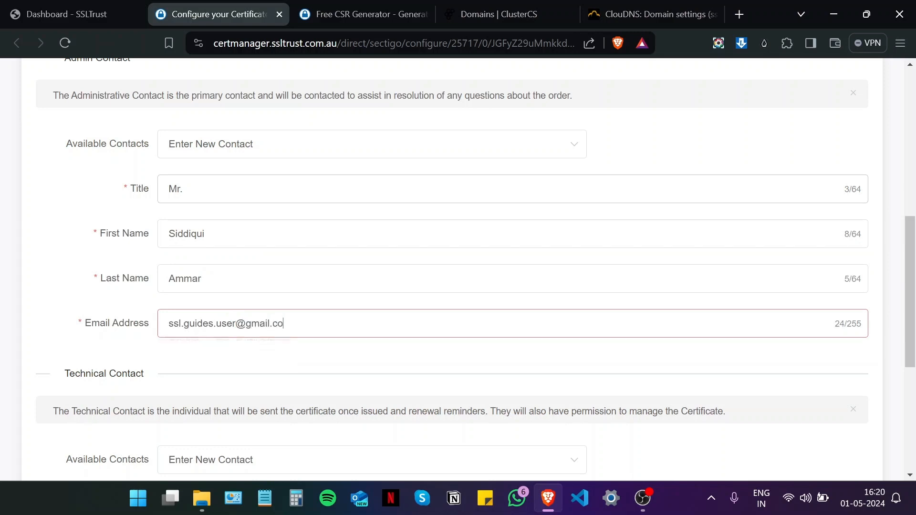
Step: Set the technical contact to Use Admin Contact and continue to domain validation
scroll(368, 215, "down", 3)
left_click(210, 246)
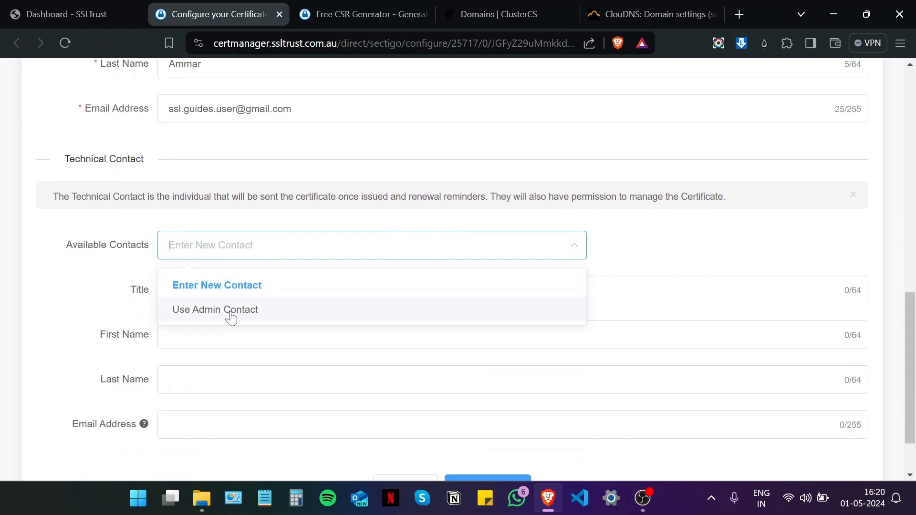
left_click(228, 313)
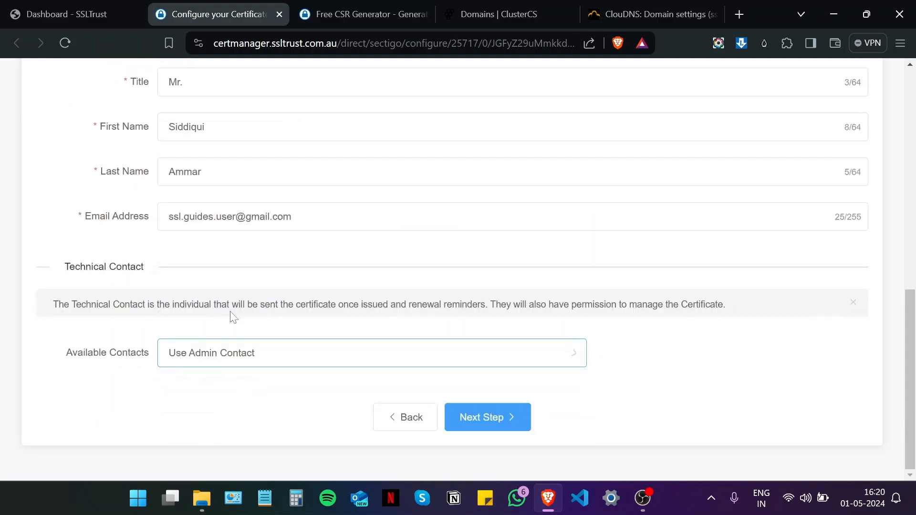
left_click(487, 418)
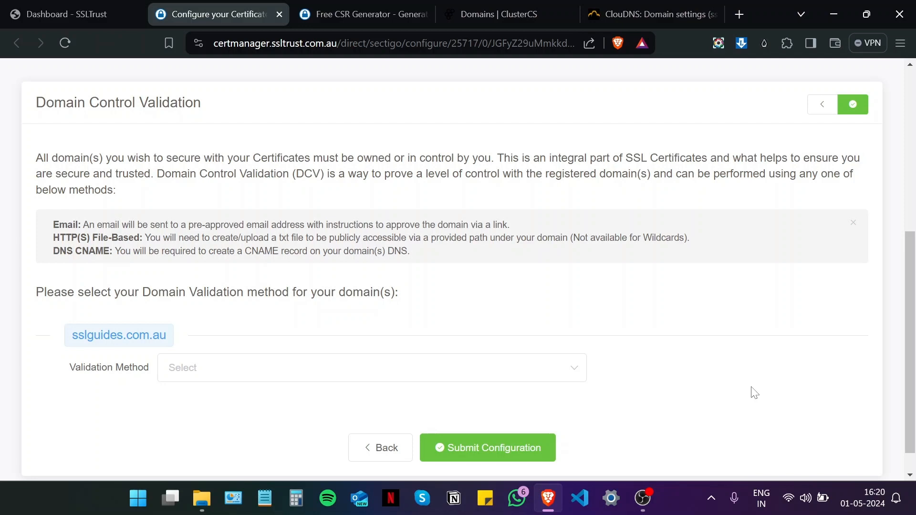
Step: Try Email validation and review the available approver e-mail addresses
scroll(566, 363, "up", 6)
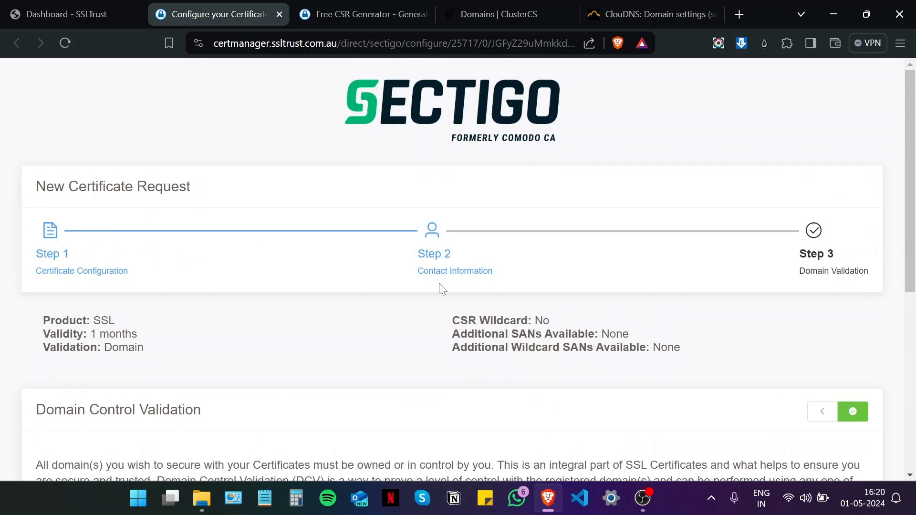
scroll(487, 116, "down", 6)
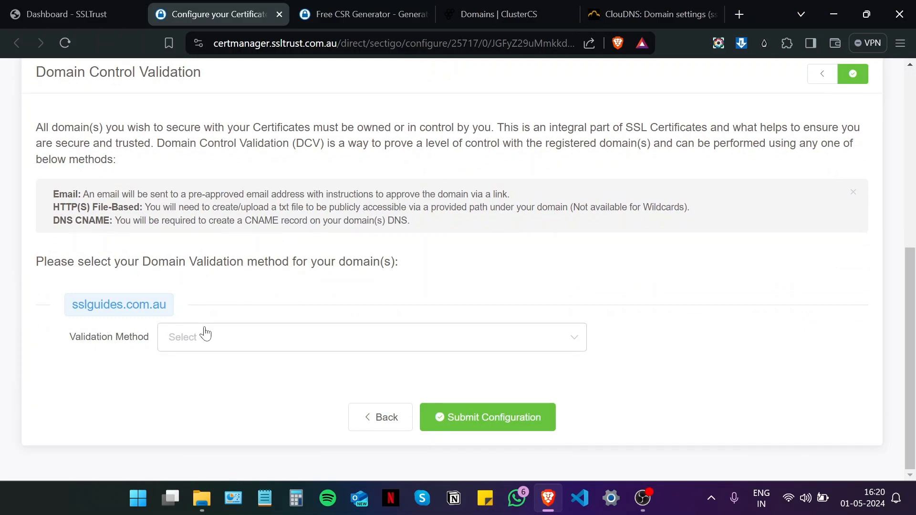
left_click(214, 345)
left_click(210, 376)
scroll(272, 338, "down", 1)
left_click(276, 343)
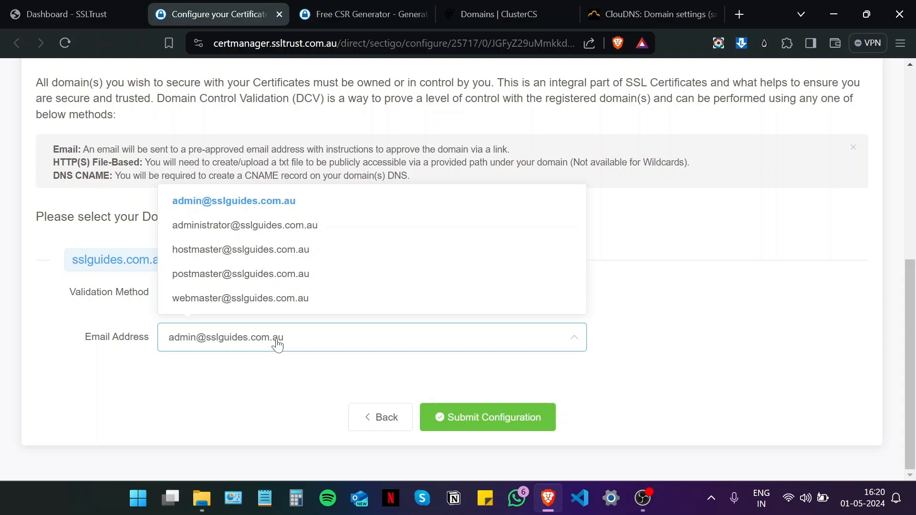
left_click(229, 339)
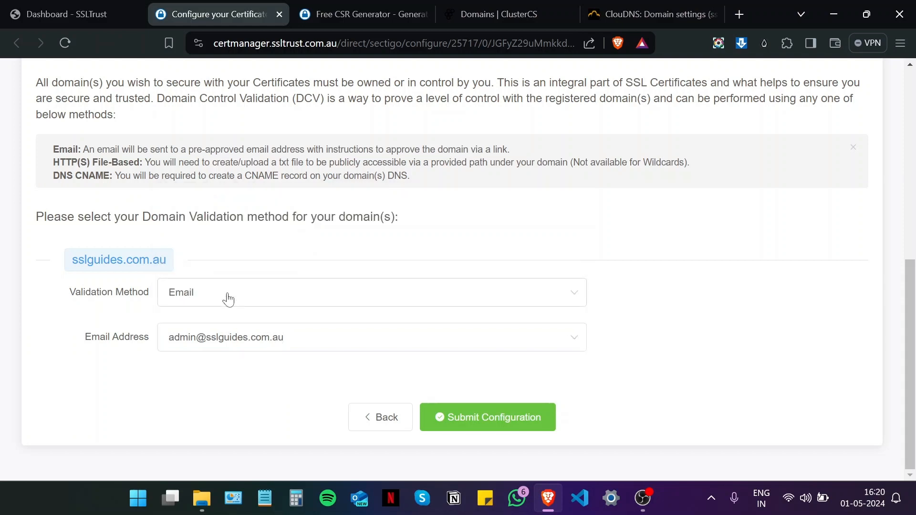
Step: Switch to HTTP File validation and inspect the required file path, hash name and contents
left_click(225, 298)
left_click(222, 366)
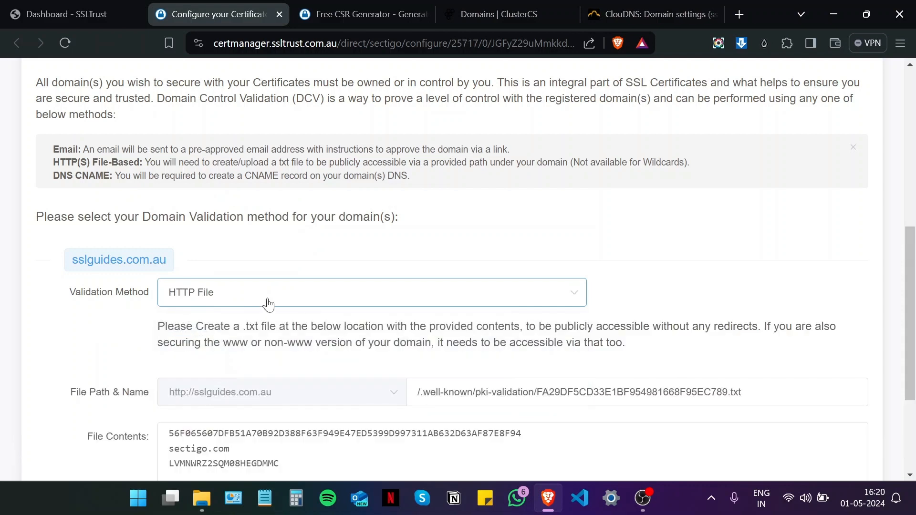
scroll(391, 233, "down", 3)
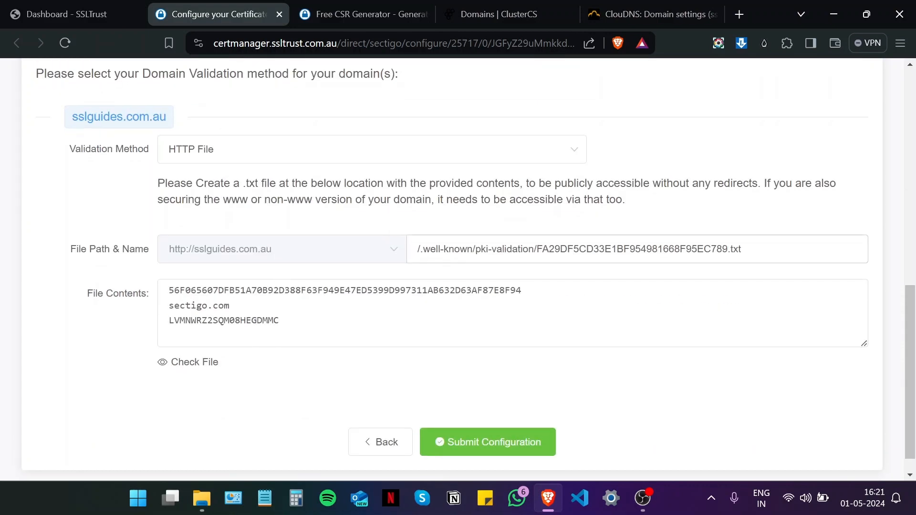
left_click_drag(466, 249, 395, 247)
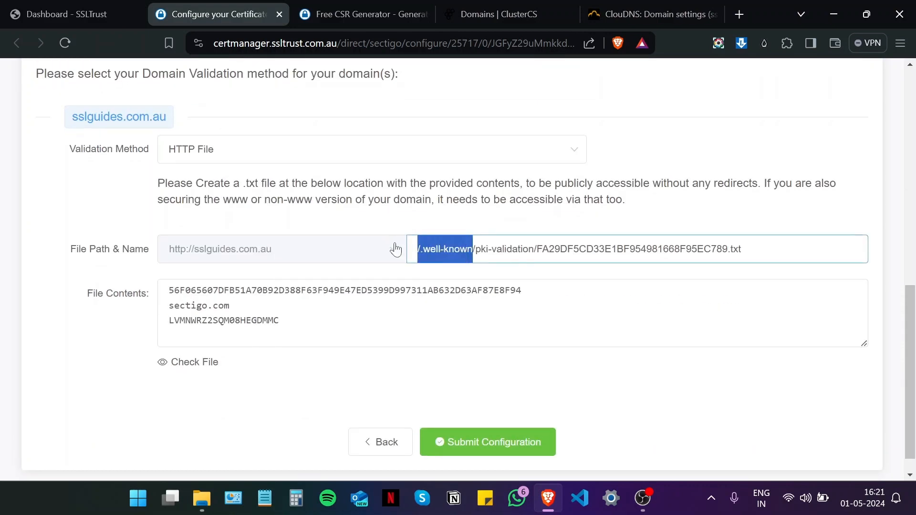
left_click(406, 216)
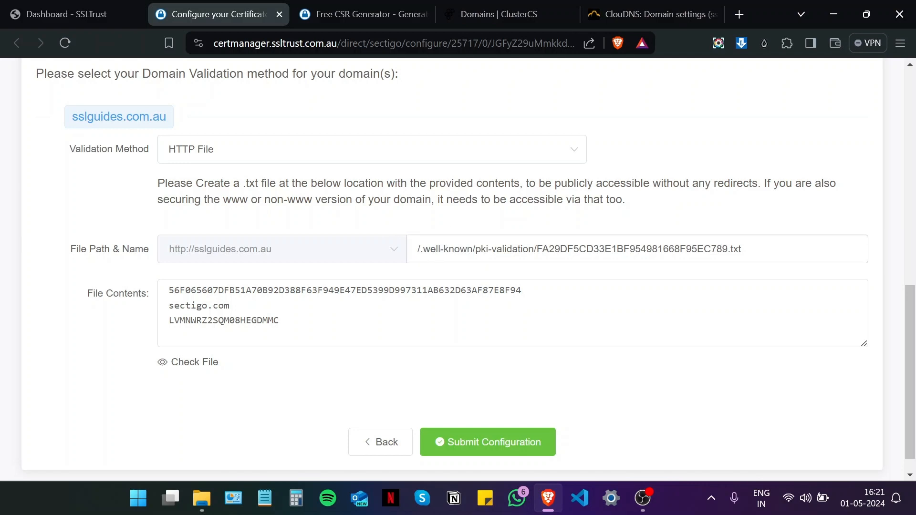
left_click_drag(534, 248, 476, 249)
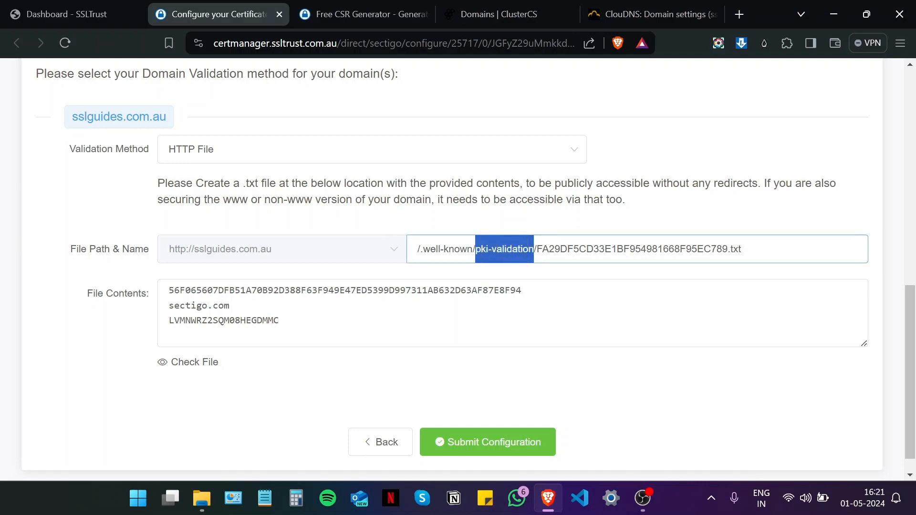
left_click(439, 229)
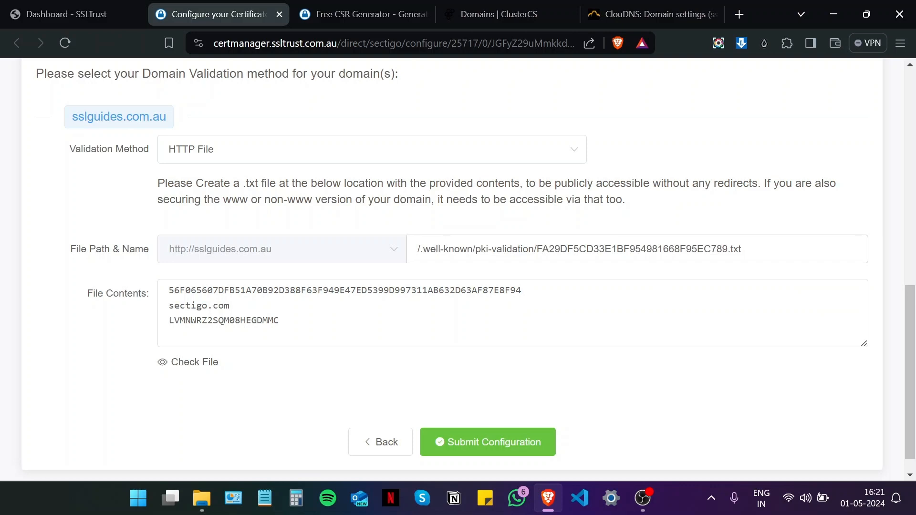
left_click_drag(727, 248, 536, 249)
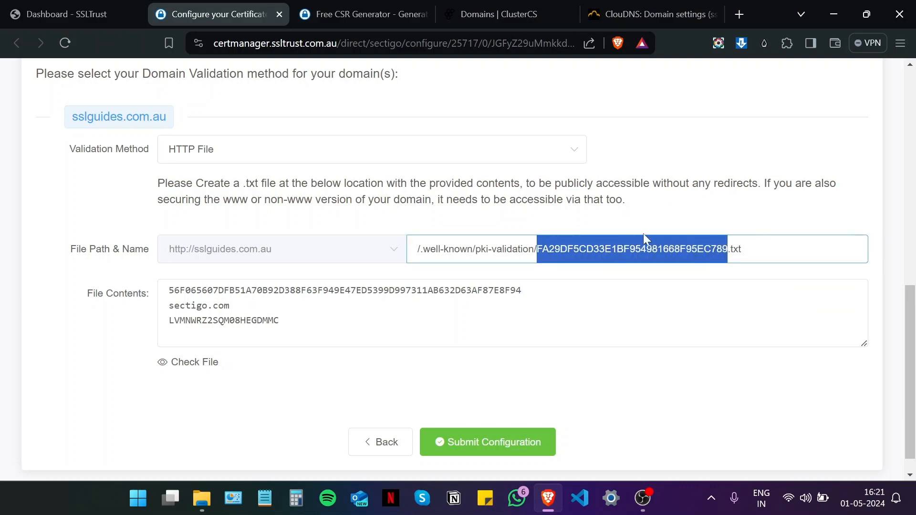
left_click(634, 249)
left_click_drag(305, 322, 153, 290)
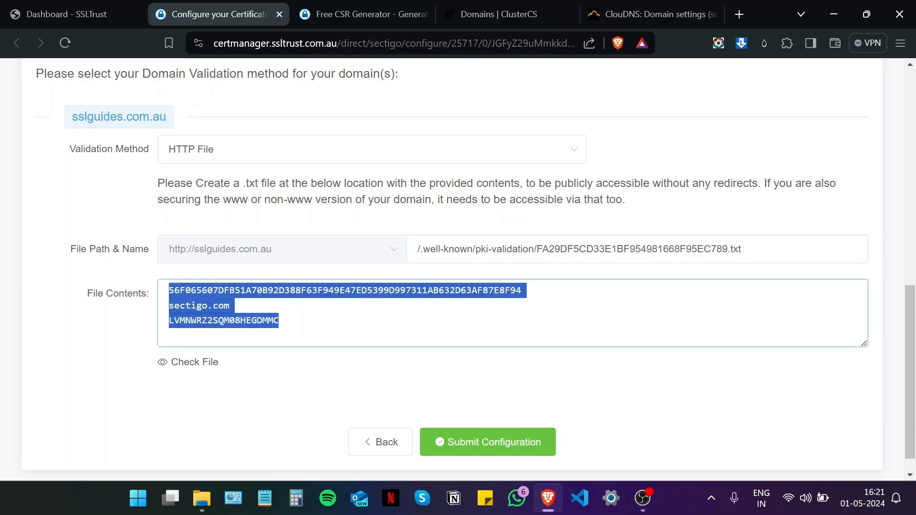
left_click(245, 380)
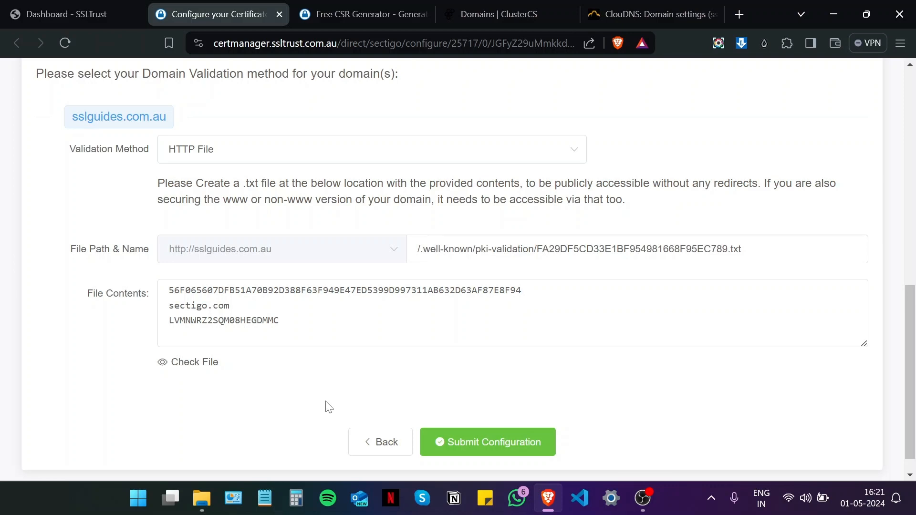
Step: Choose CNAME validation to display the DNS record name and value to create
left_click(303, 152)
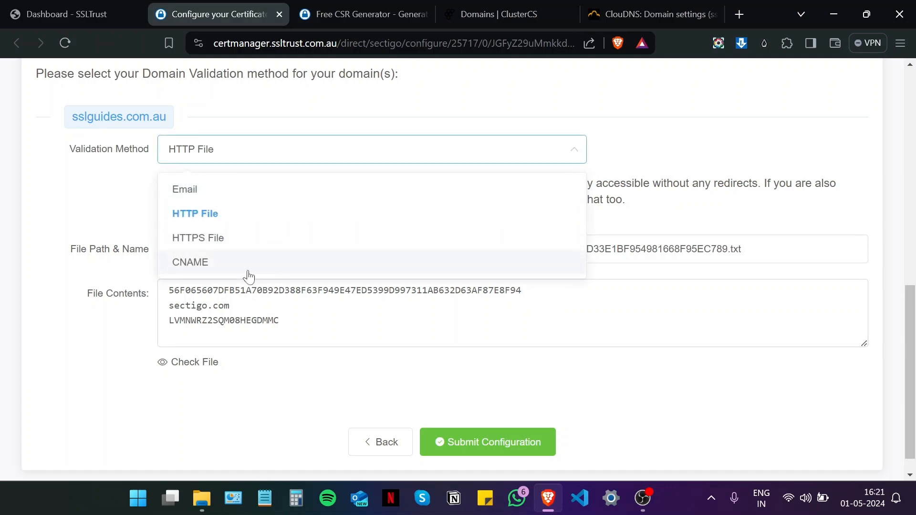
left_click(249, 264)
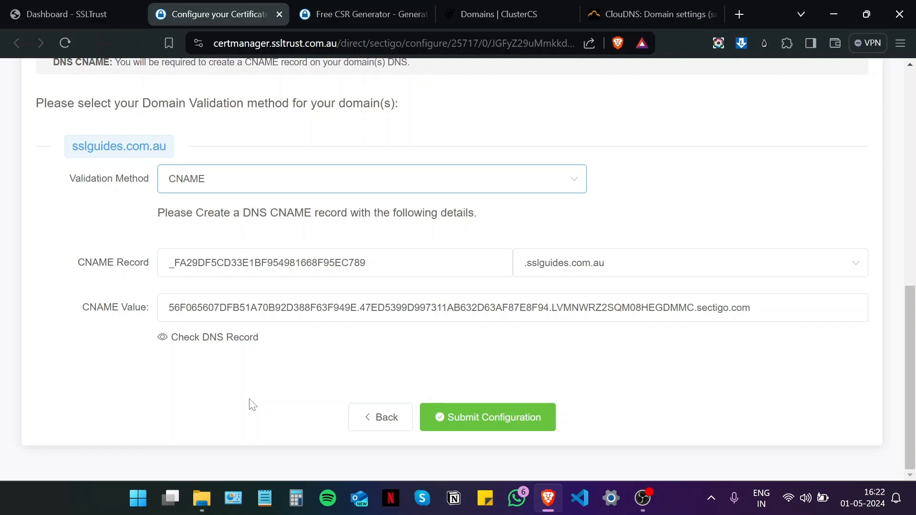
key("ctrl+Tab")
key("ctrl+Tab")
key("ctrl+Tab")
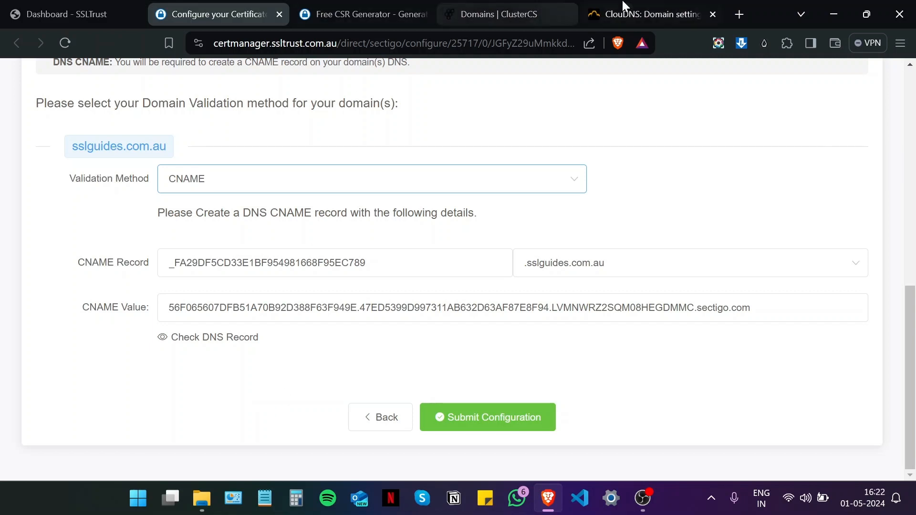
Step: Start a new CNAME record in ClouDNS for sslguides.com.au
scroll(231, 335, "down", 5)
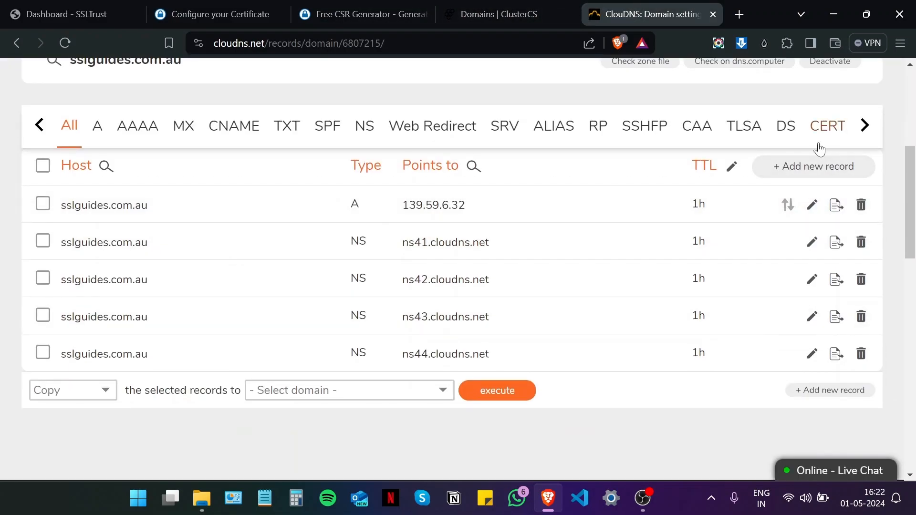
left_click(813, 166)
left_click(356, 217)
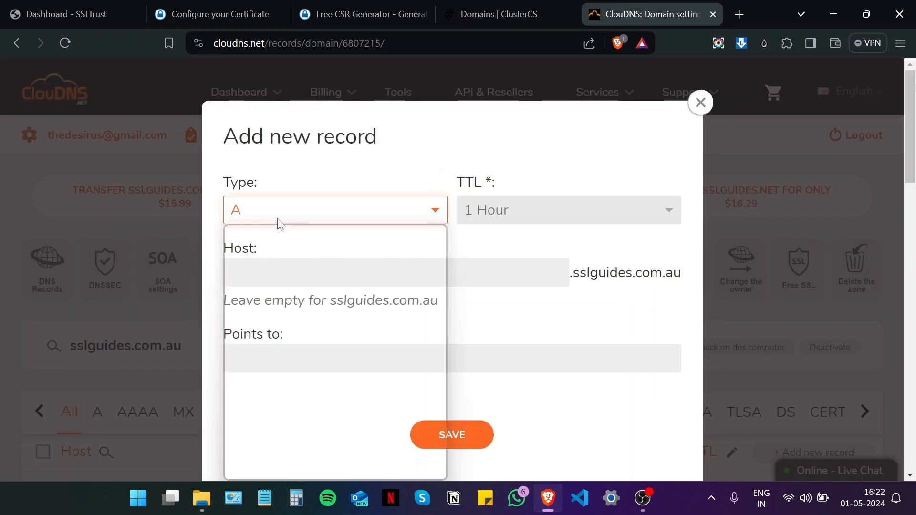
left_click(289, 295)
Step: Copy the Sectigo record name _FA29DF5CD33E1BF954981668F95EC789 from SSLTrust into the Host field
left_click(230, 6)
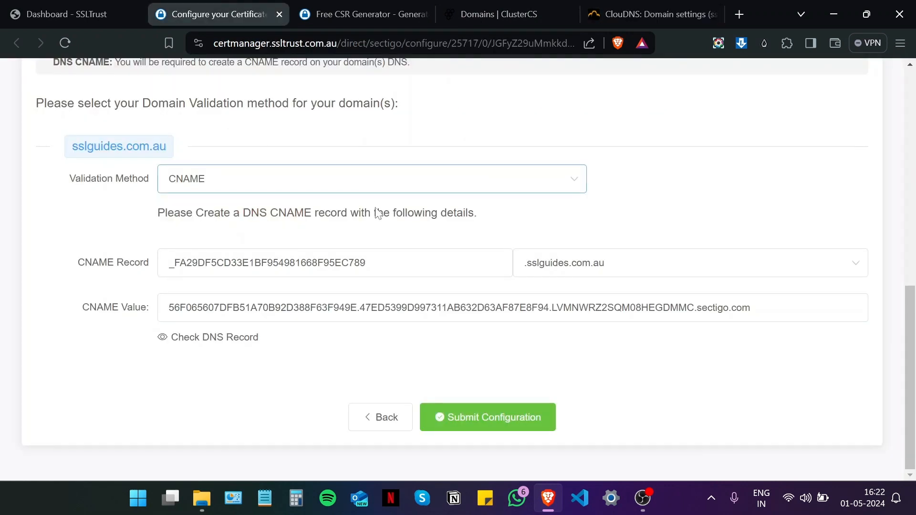
left_click_drag(387, 264, 162, 267)
right_click(207, 271)
left_click(239, 270)
left_click(649, 13)
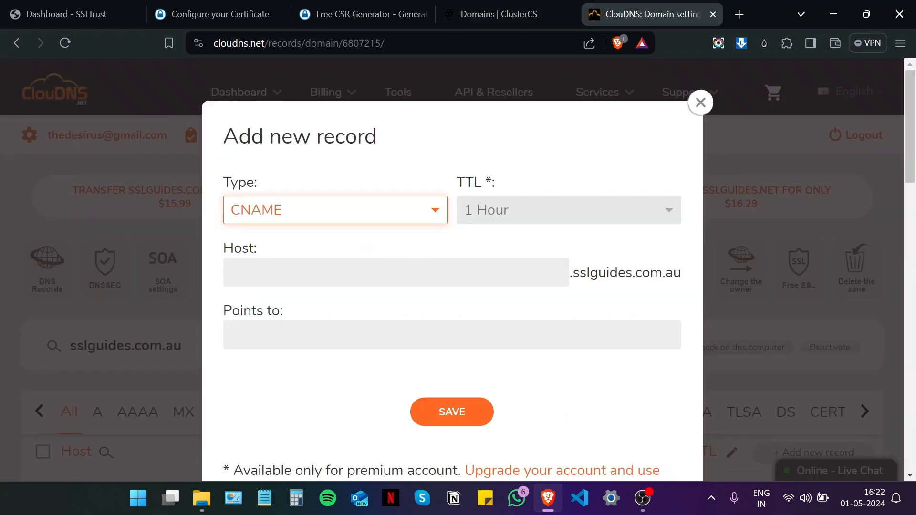
left_click(391, 272)
key("ctrl+v")
Step: Paste the Sectigo CNAME validation value into Points to and save the record
left_click(191, 6)
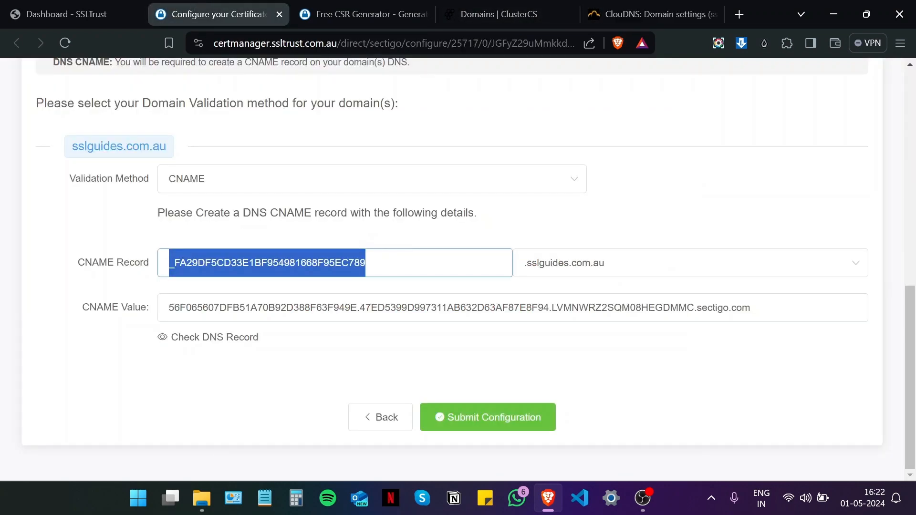
left_click_drag(753, 307, 117, 316)
right_click(230, 309)
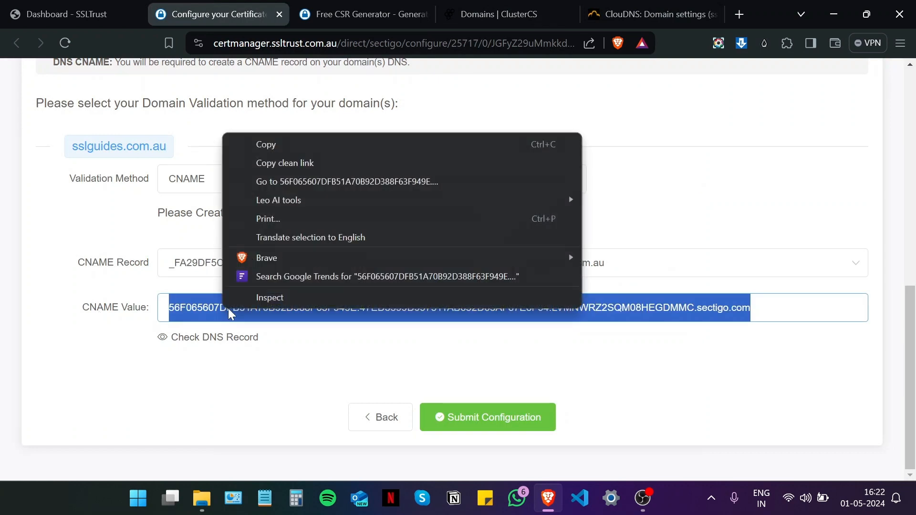
left_click(329, 145)
left_click(602, 6)
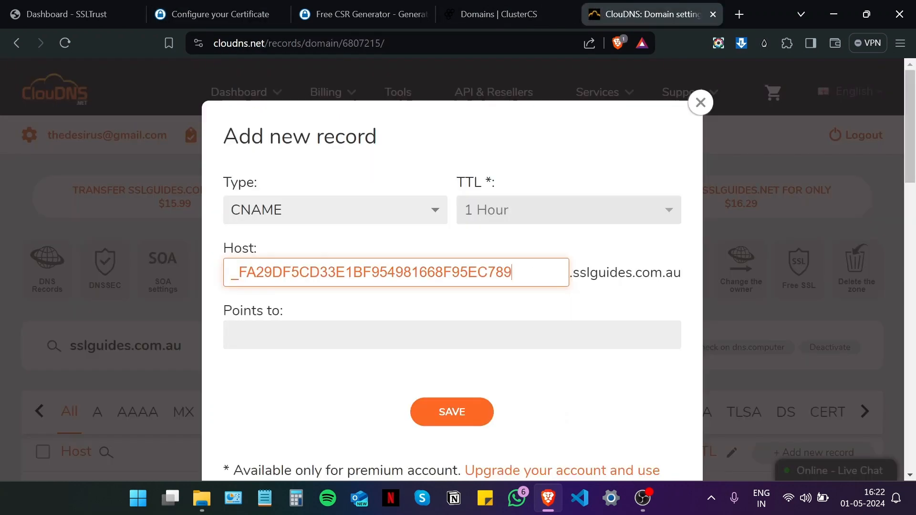
left_click(296, 333)
key("ctrl+v")
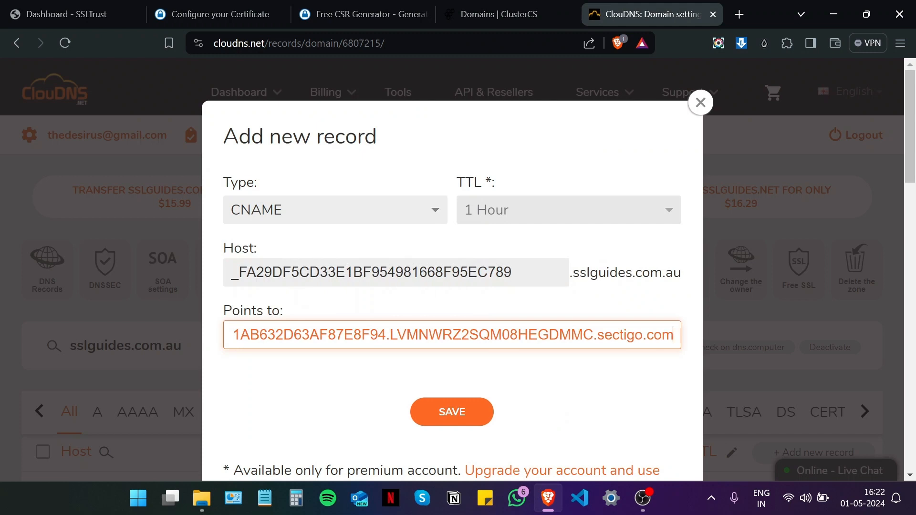
left_click(436, 407)
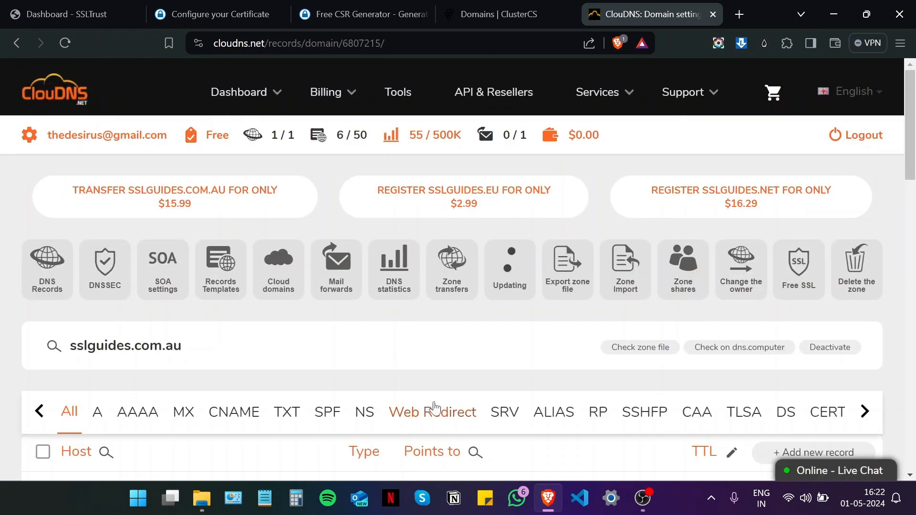
scroll(390, 291, "down", 5)
Step: Run a DNS Checker CNAME lookup for the validation host, which shows all 30 servers unresolved
left_click(249, 14)
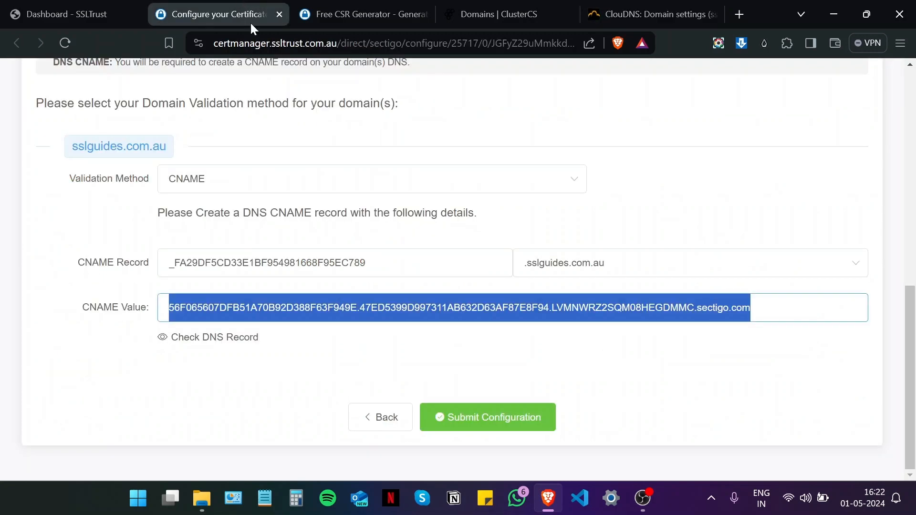
left_click(245, 344)
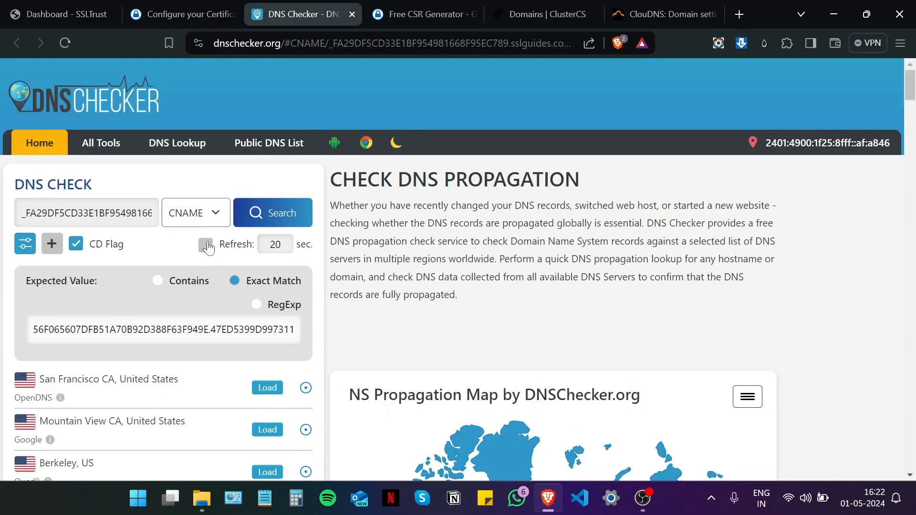
left_click(267, 222)
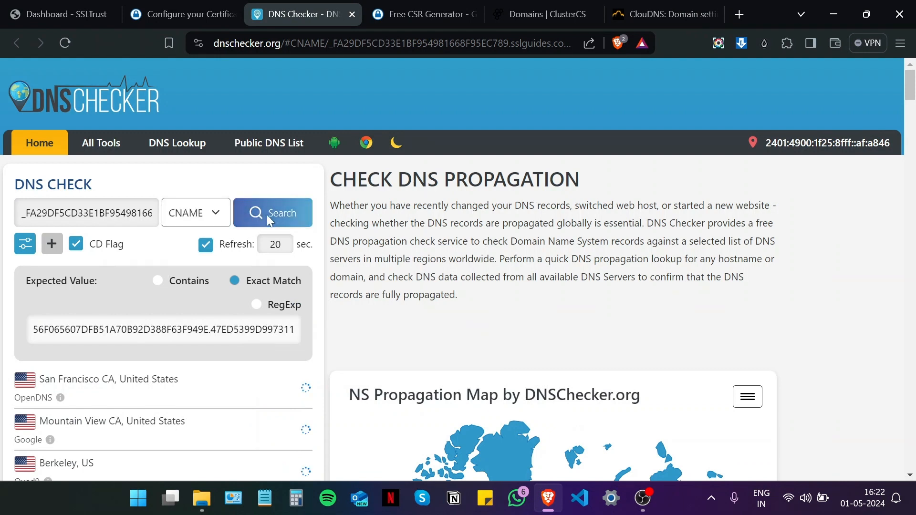
scroll(367, 234, "down", 5)
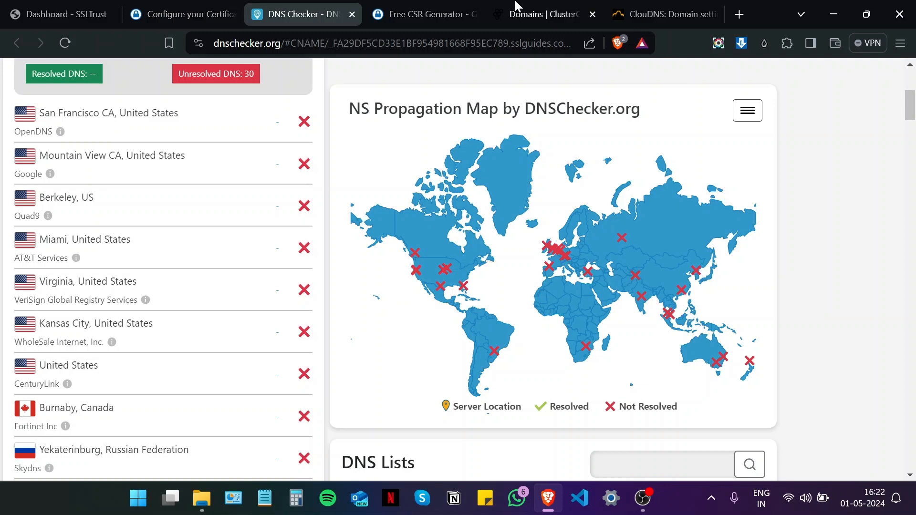
left_click(186, 14)
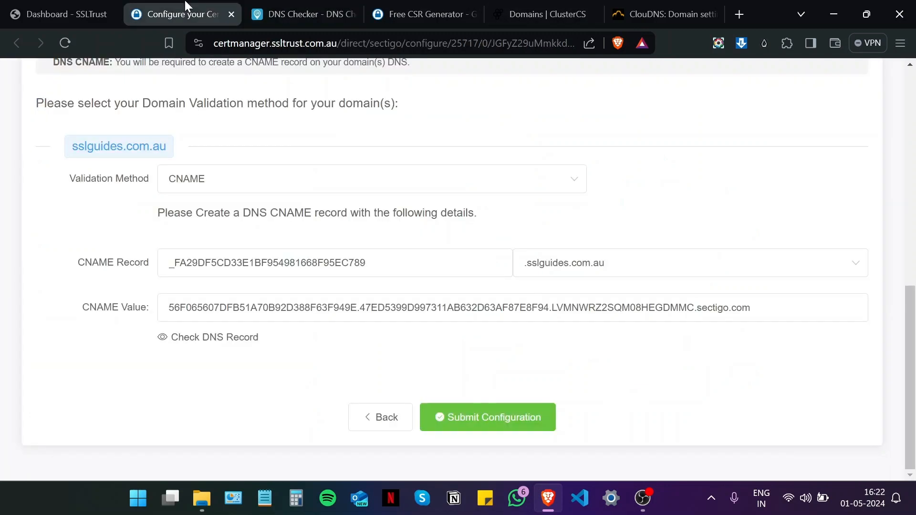
Step: Submit the CNAME validation configuration and open Sectigo's Validation Manager for the awaiting order
left_click(482, 419)
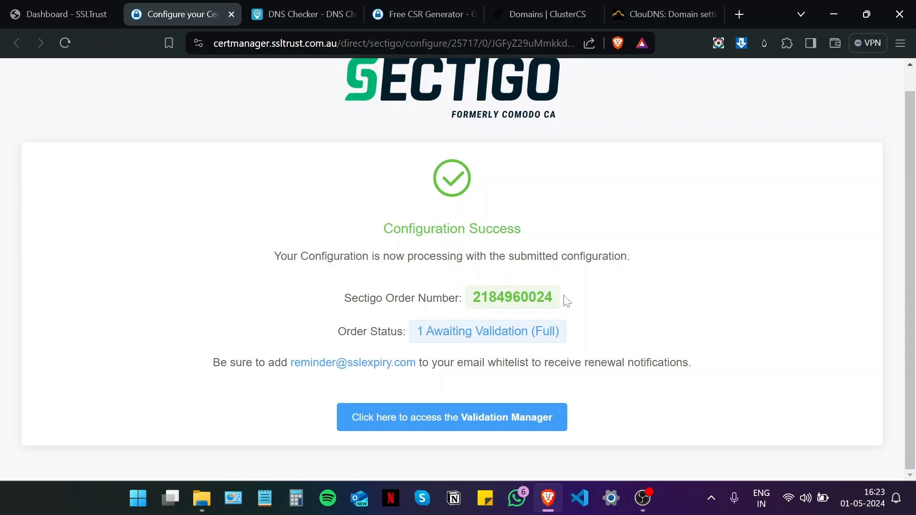
left_click_drag(561, 332, 410, 332)
left_click(734, 326)
left_click(487, 410)
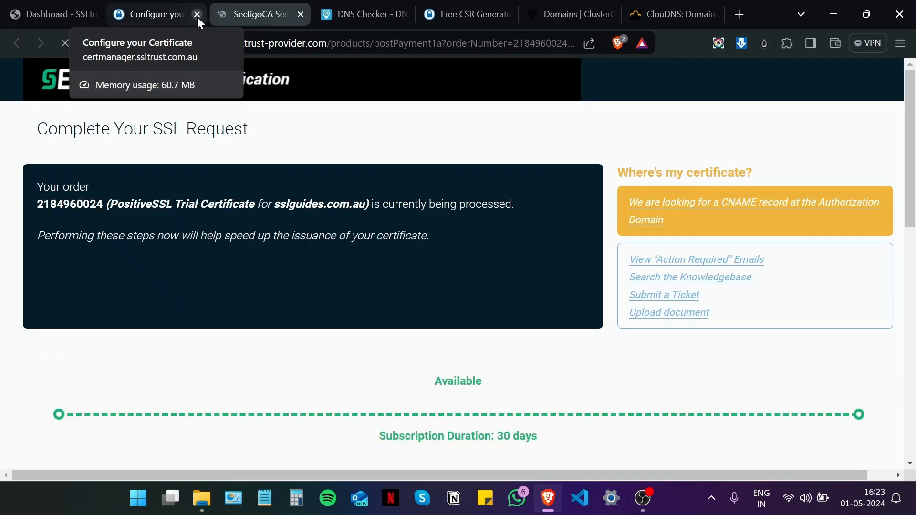
Step: Submit a Sectigo recheck of the CNAME CSR Hash validation, then close that tab for SSLTrust
left_click(196, 15)
scroll(247, 135, "down", 6)
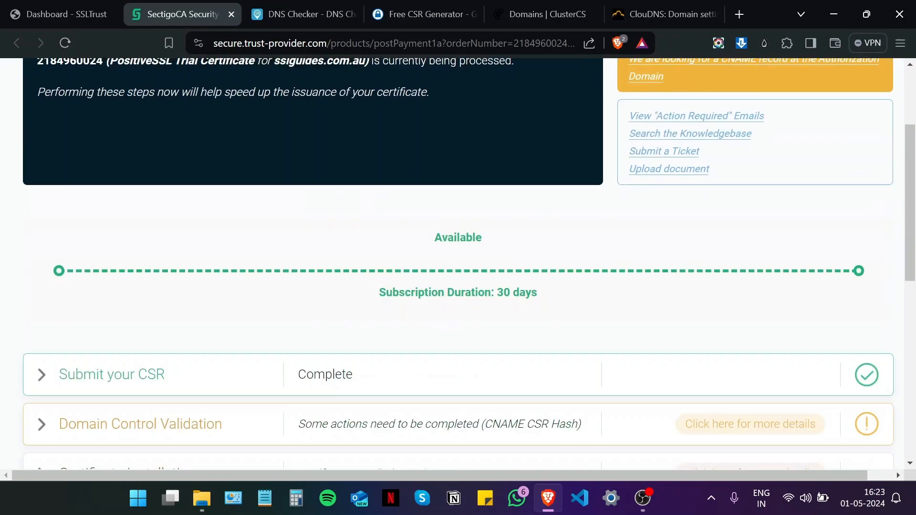
left_click(43, 210)
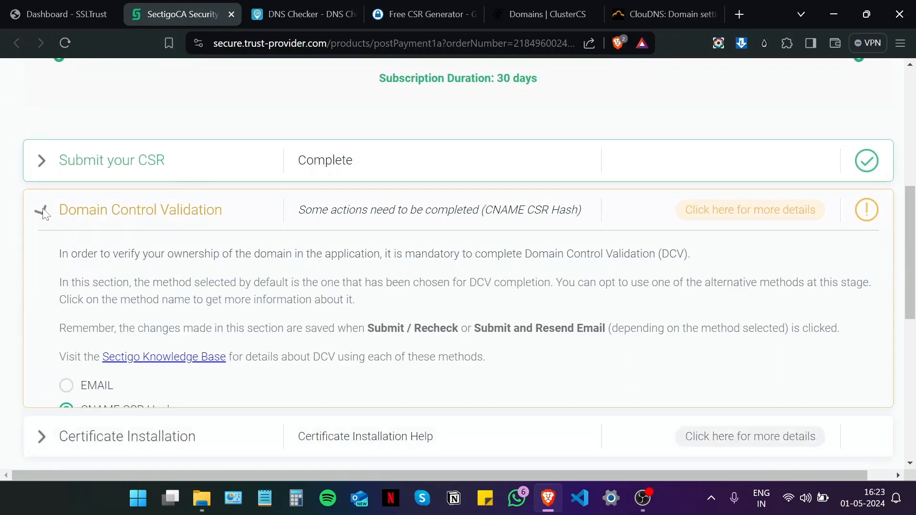
scroll(69, 194, "down", 5)
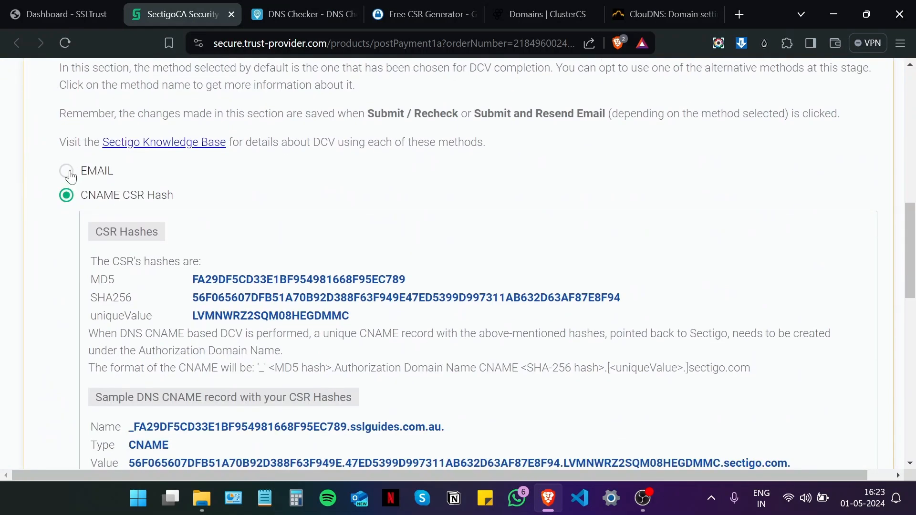
scroll(69, 177, "down", 2)
scroll(71, 181, "down", 4)
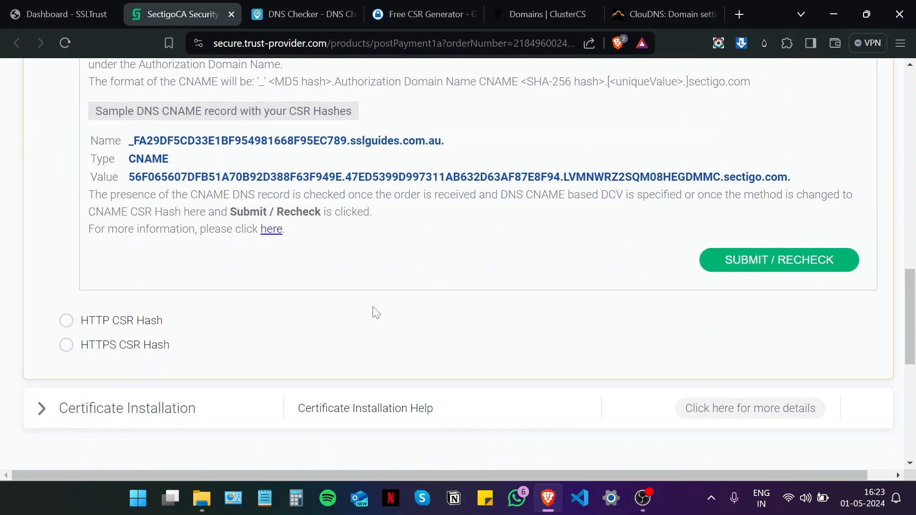
left_click(766, 266)
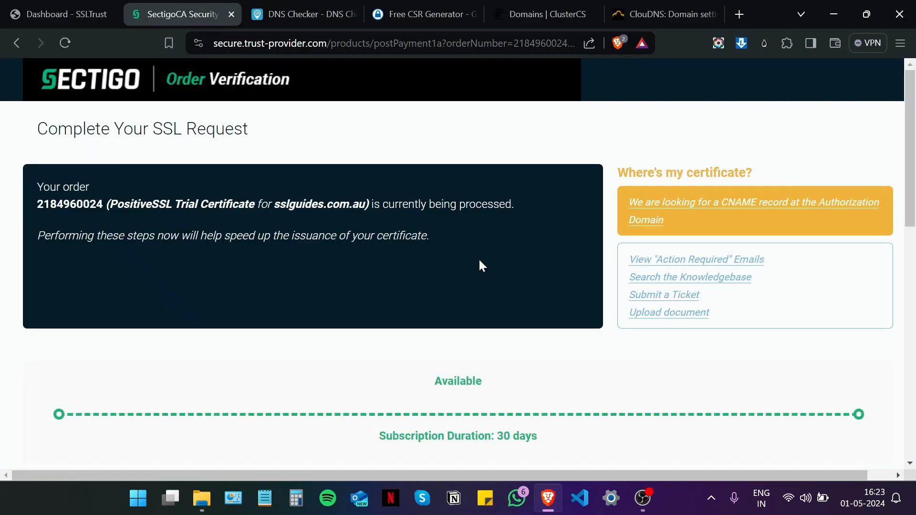
scroll(479, 260, "down", 3)
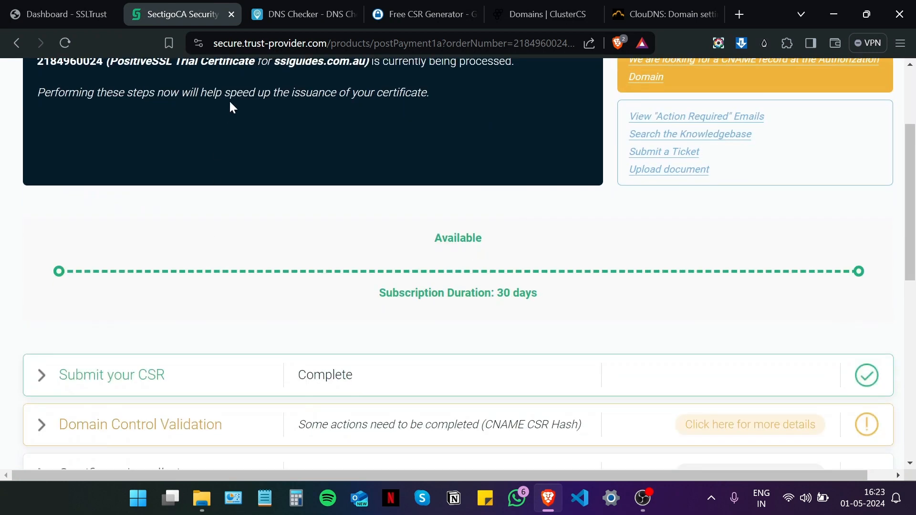
left_click(231, 11)
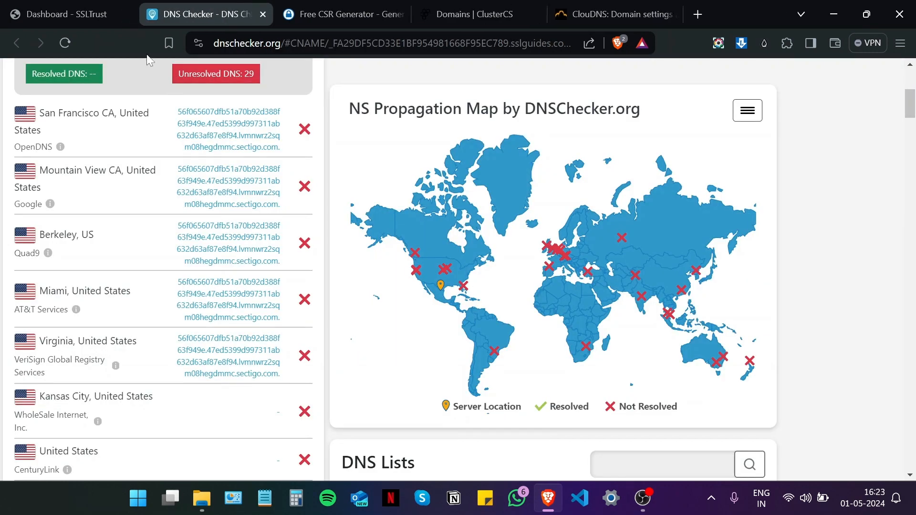
left_click(94, 7)
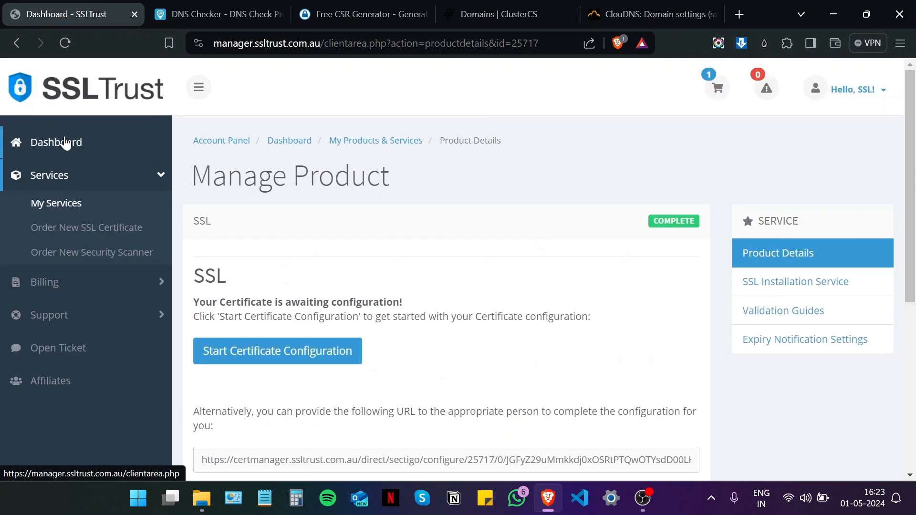
Step: Reopen the sslguides.com.au SSL product from the dashboard and revisit the Validation Manager until Certificate Issued
left_click(66, 142)
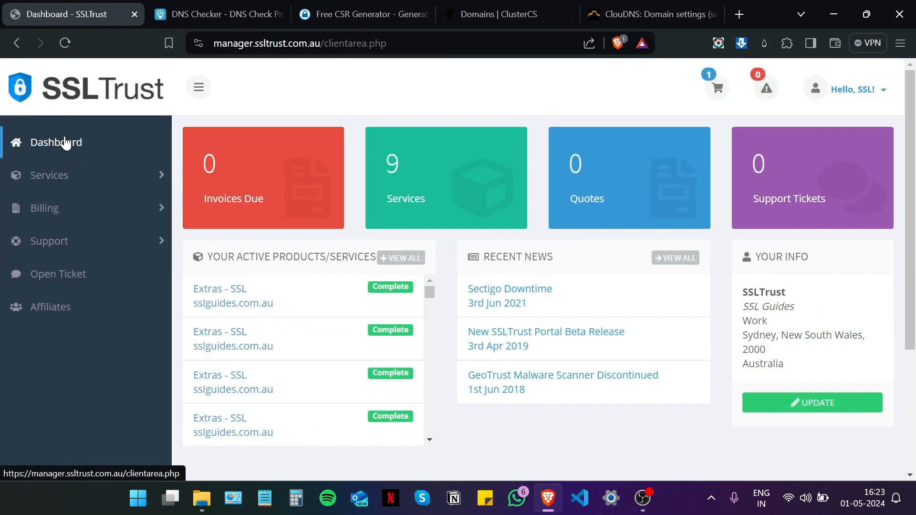
left_click(285, 301)
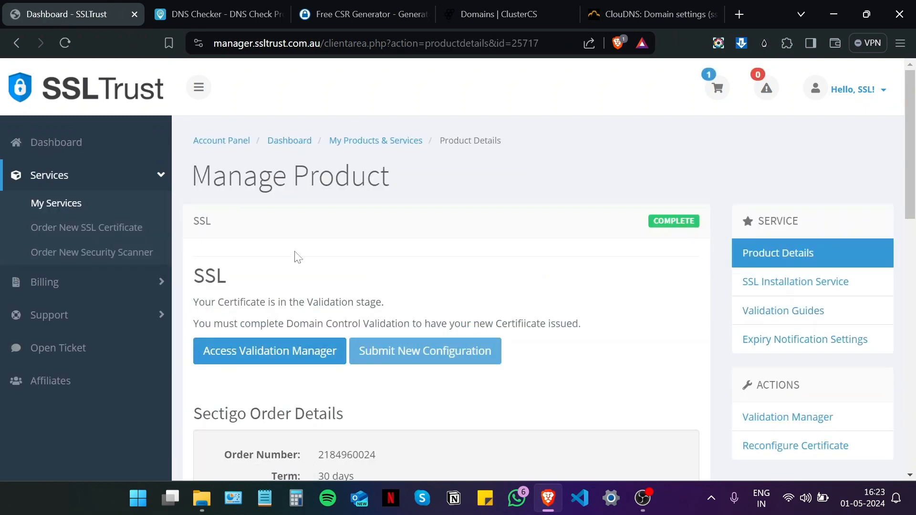
scroll(297, 257, "down", 1)
left_click(284, 281)
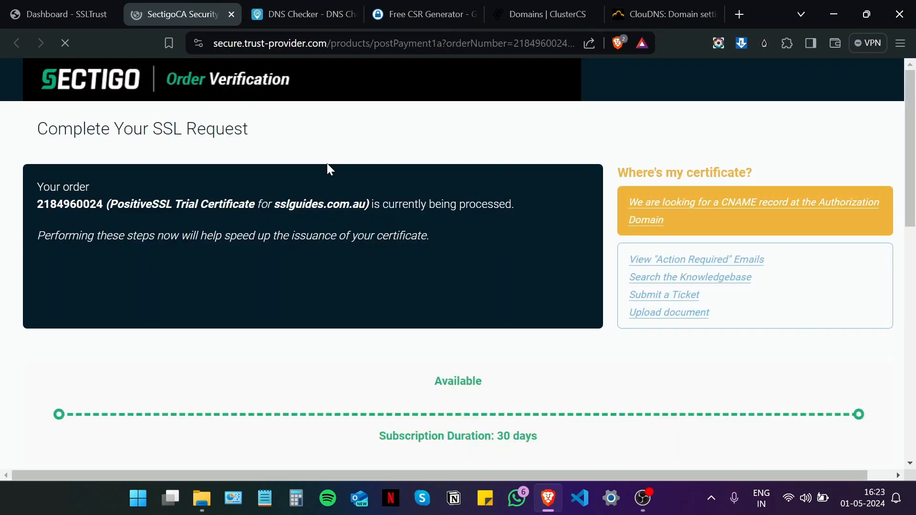
scroll(327, 164, "down", 5)
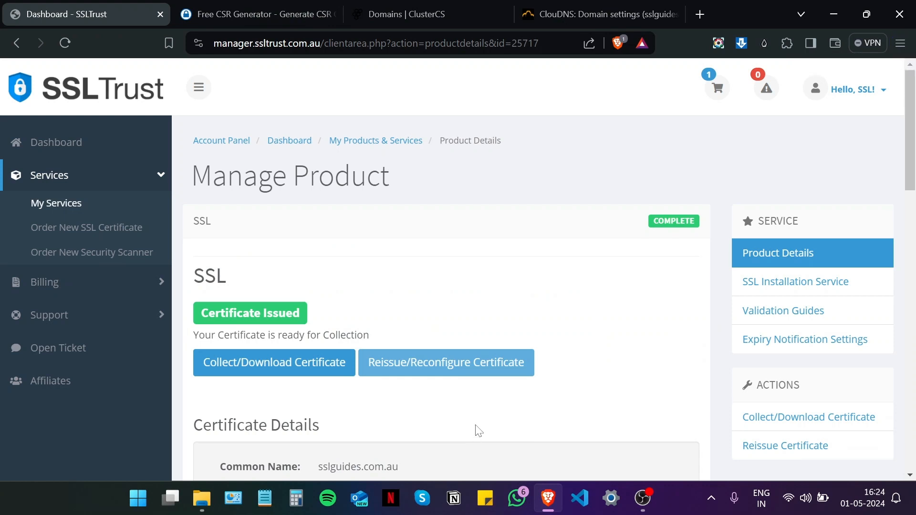
Step: Open the collection page showing the Certificate, Intermediate and Root texts, then switch to ClusterCS Domains
left_click(290, 364)
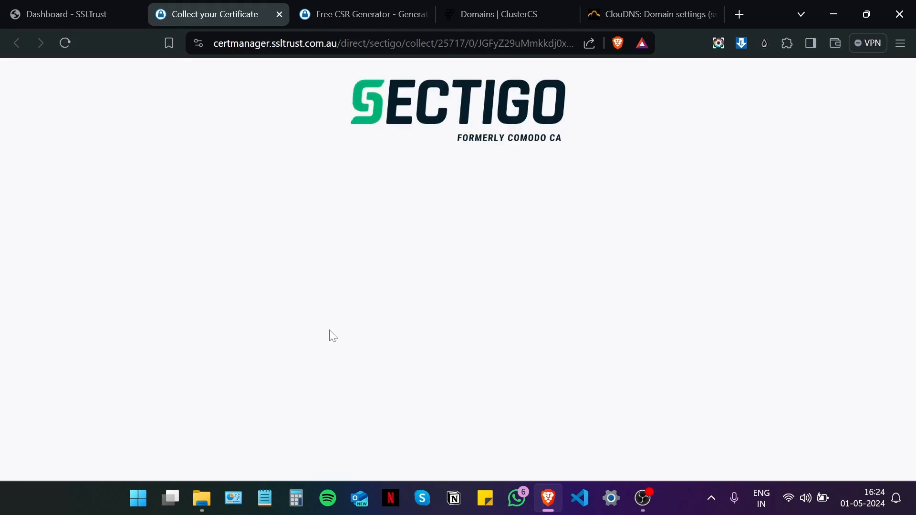
scroll(330, 336, "down", 5)
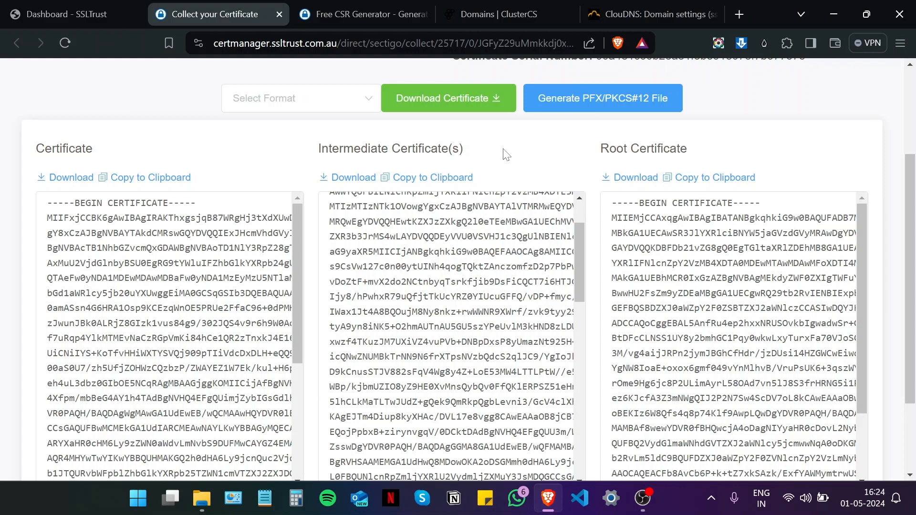
left_click(509, 13)
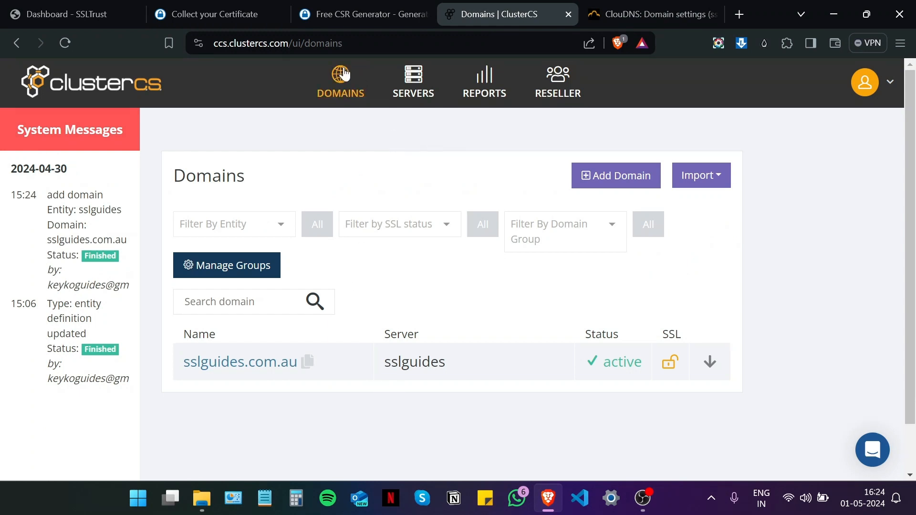
Step: Go to sslguides.com.au's SSL certificate management in ClusterCS and open Install obtained CRT
scroll(372, 273, "down", 2)
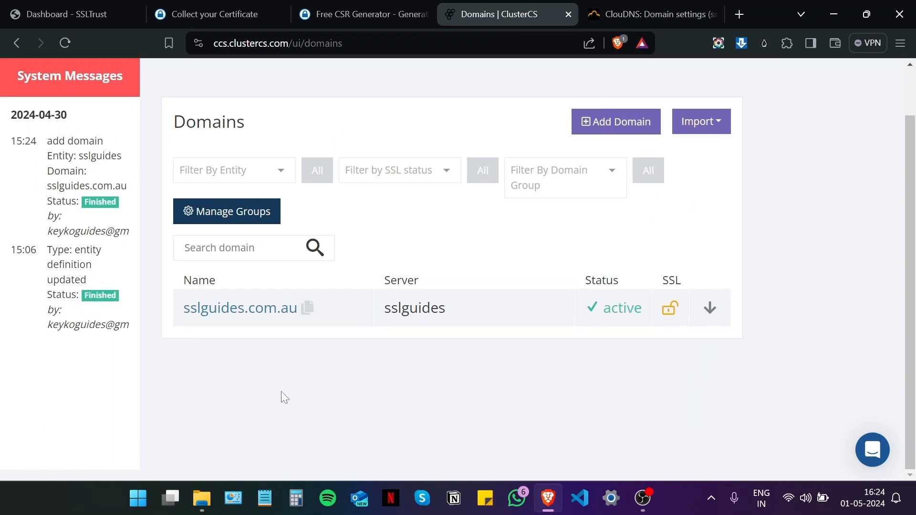
left_click(258, 310)
scroll(291, 296, "down", 2)
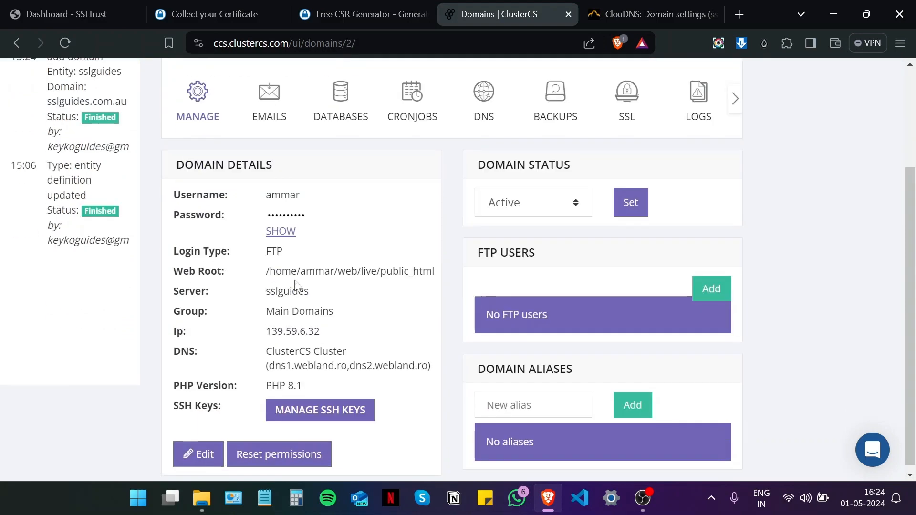
scroll(306, 282, "up", 3)
left_click(641, 232)
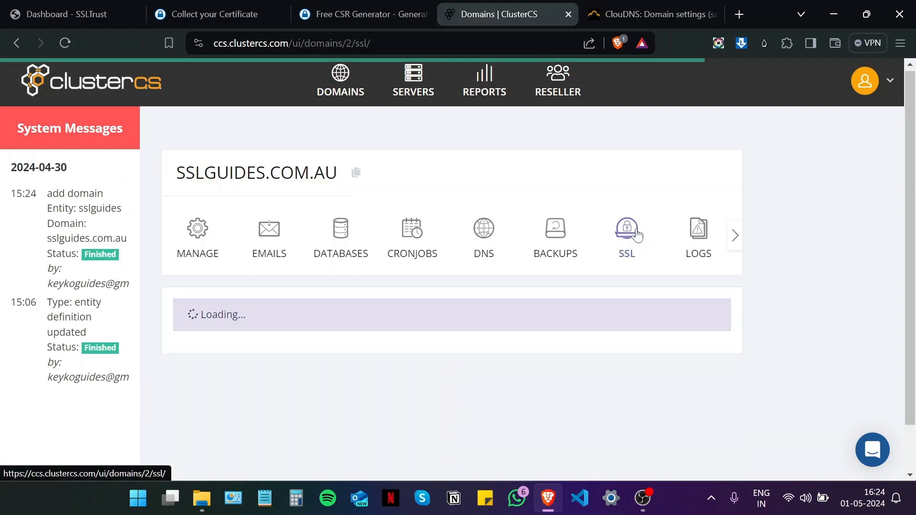
scroll(657, 233, "down", 3)
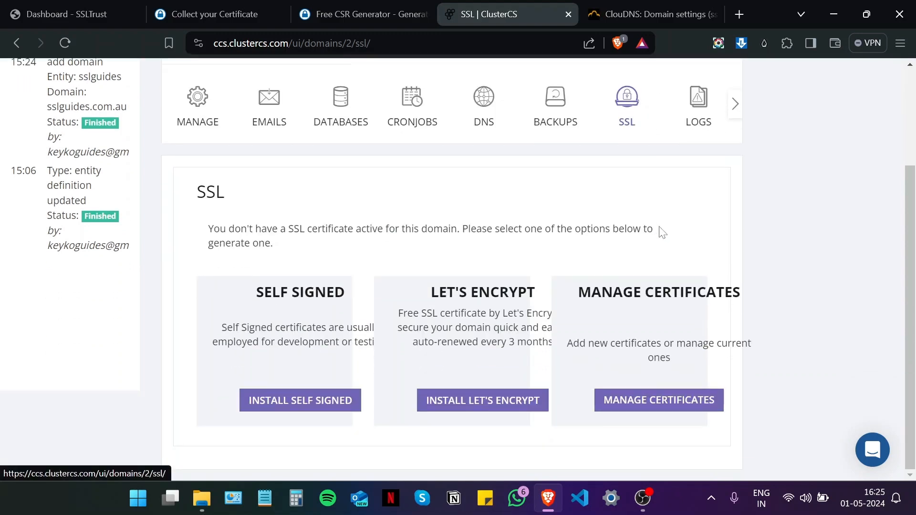
key("ctrl+minus")
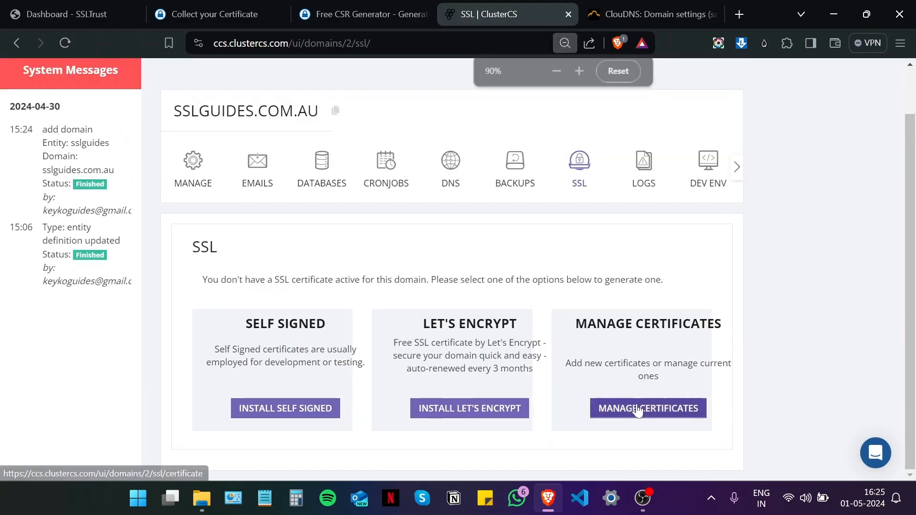
left_click(638, 410)
scroll(514, 286, "down", 1)
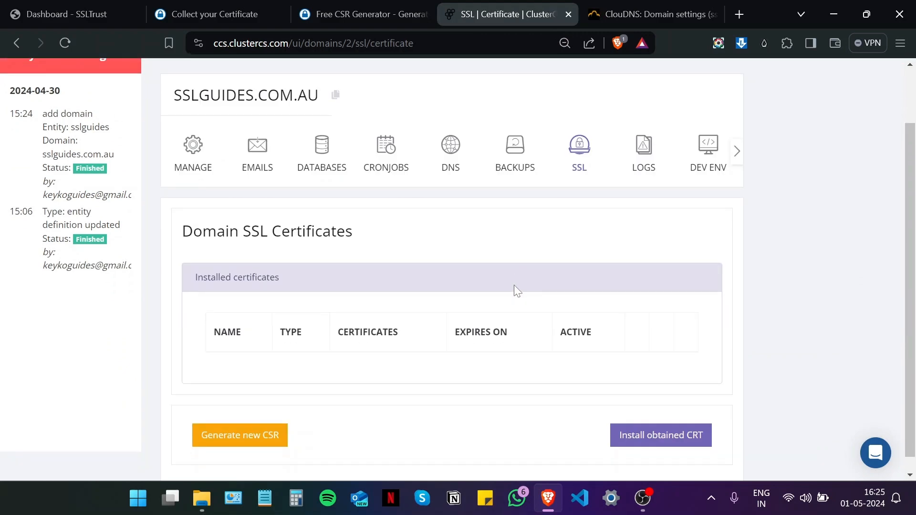
left_click(625, 420)
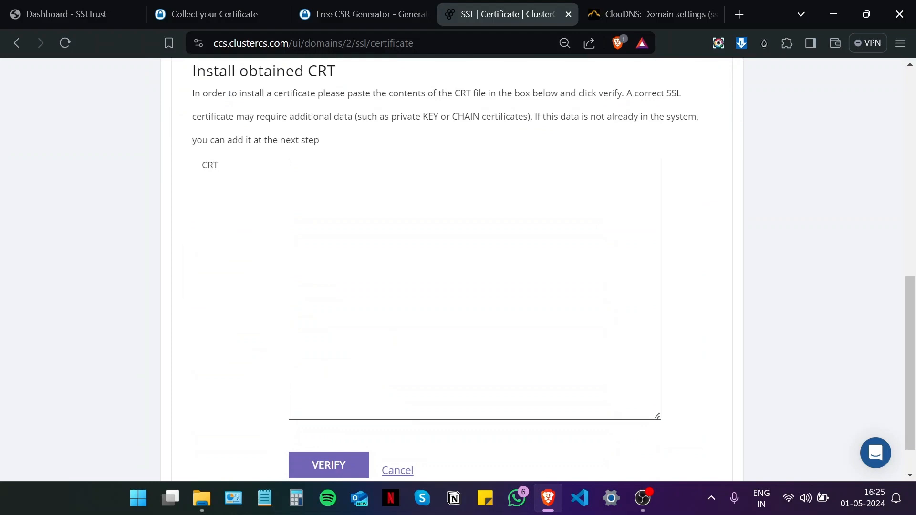
scroll(477, 272, "down", 1)
Step: Copy the issued certificate from SSLTrust, paste it into the CRT box and verify it
left_click(229, 11)
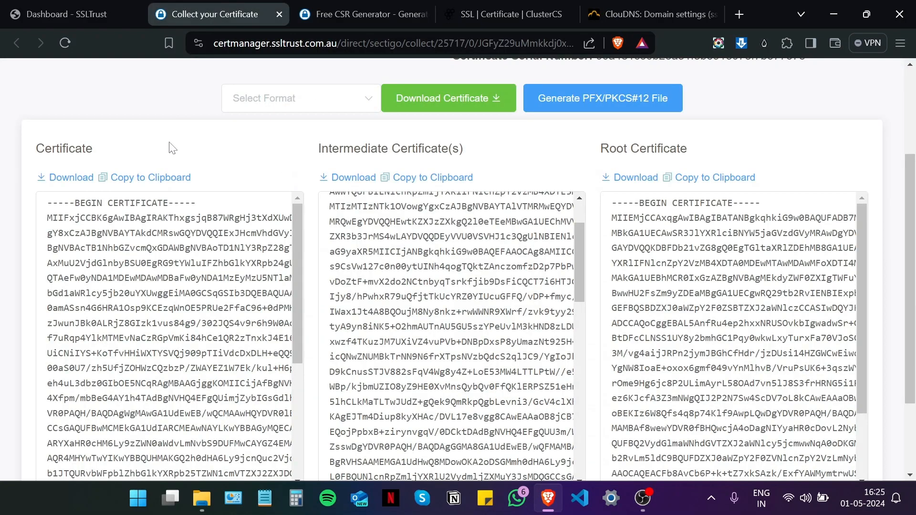
left_click(149, 182)
key("ctrl+plus")
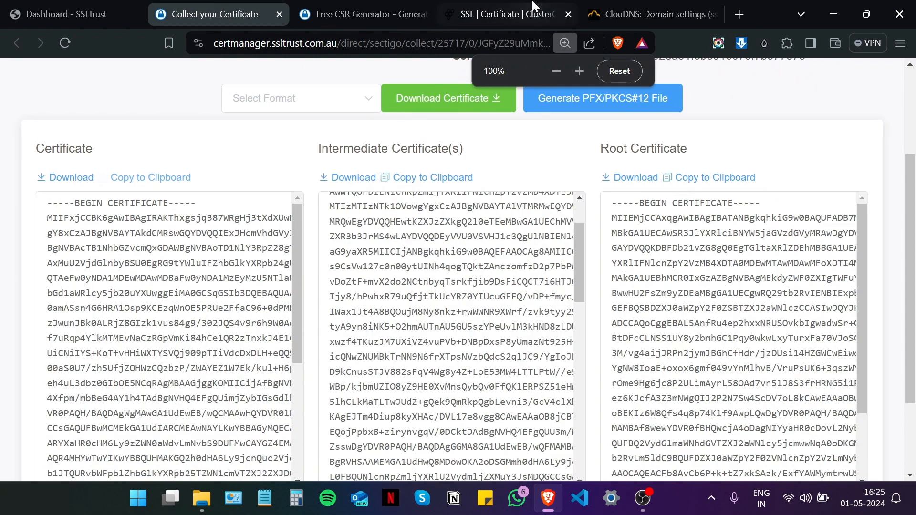
left_click(533, 9)
key("ctrl+v")
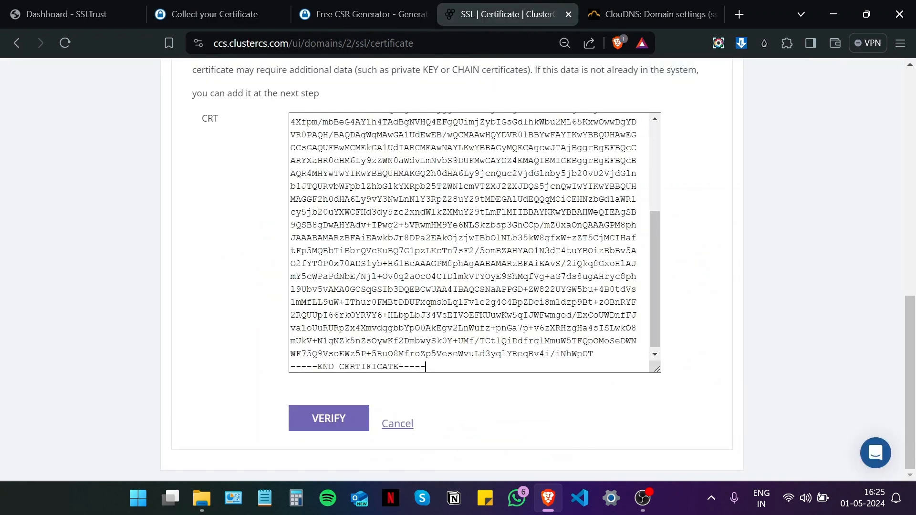
left_click(329, 420)
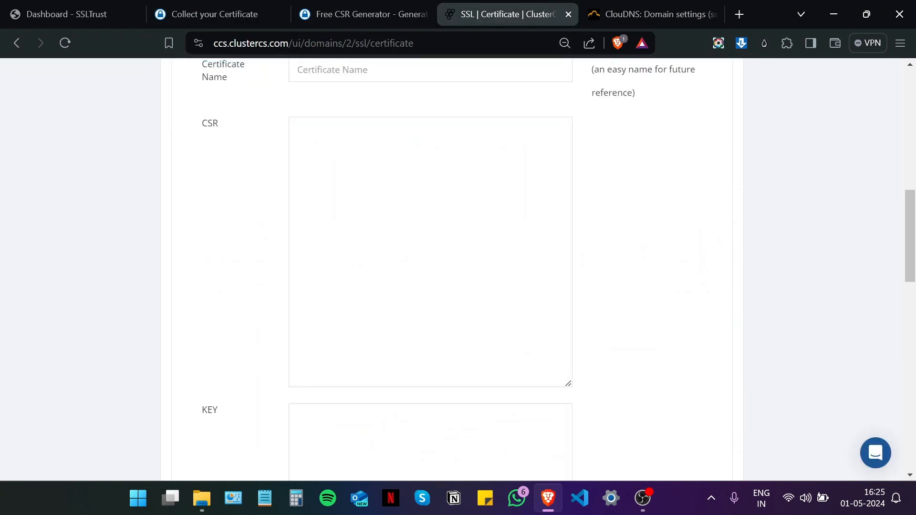
scroll(453, 269, "up", 1)
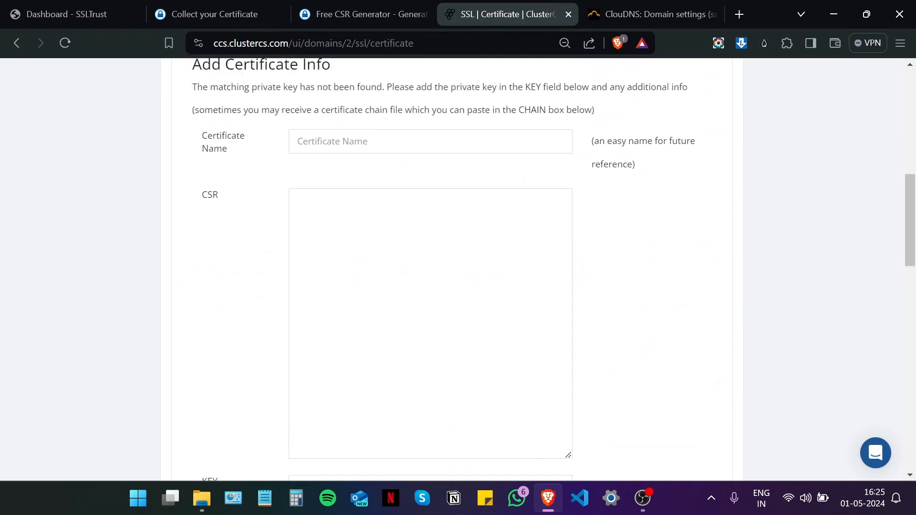
Step: Name the certificate sslguides_main and paste the generated CSR into the CSR box
left_click(374, 141)
type("sslgu")
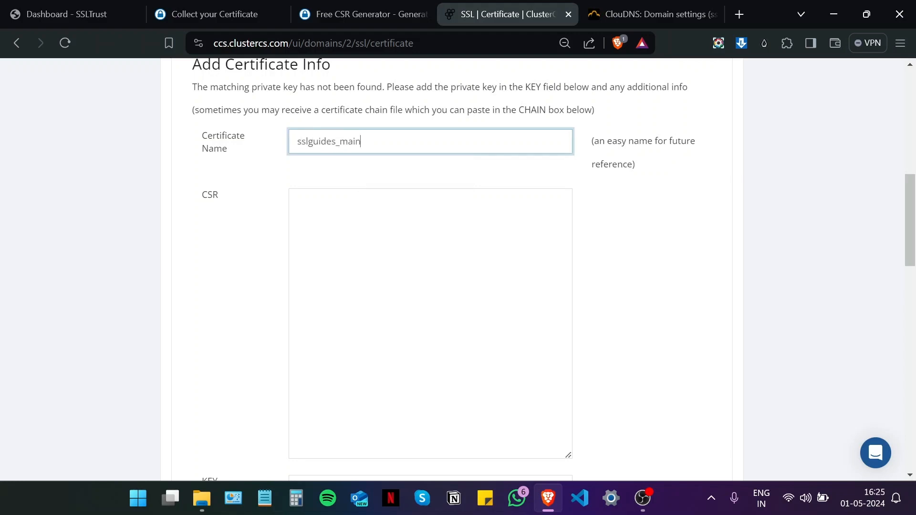
type("ides_main")
scroll(670, 213, "down", 1)
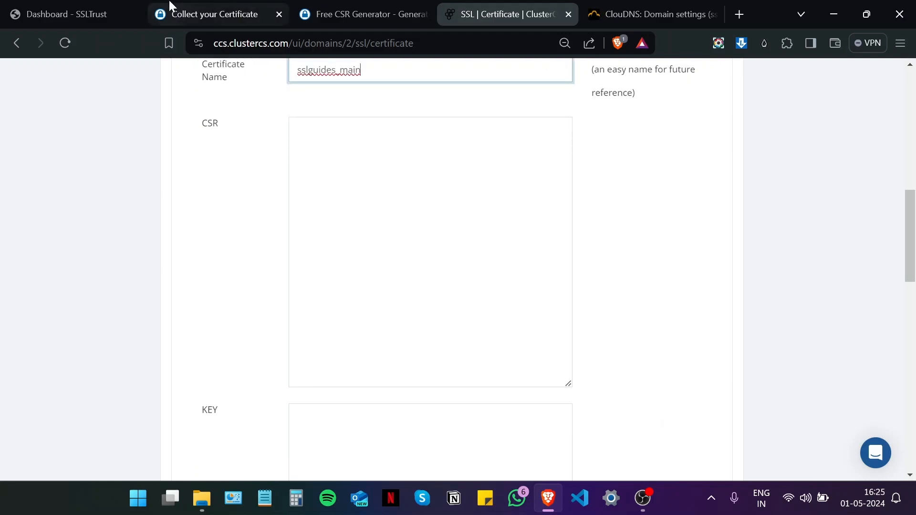
left_click(210, 7)
left_click(362, 14)
right_click(155, 207)
left_click(180, 219)
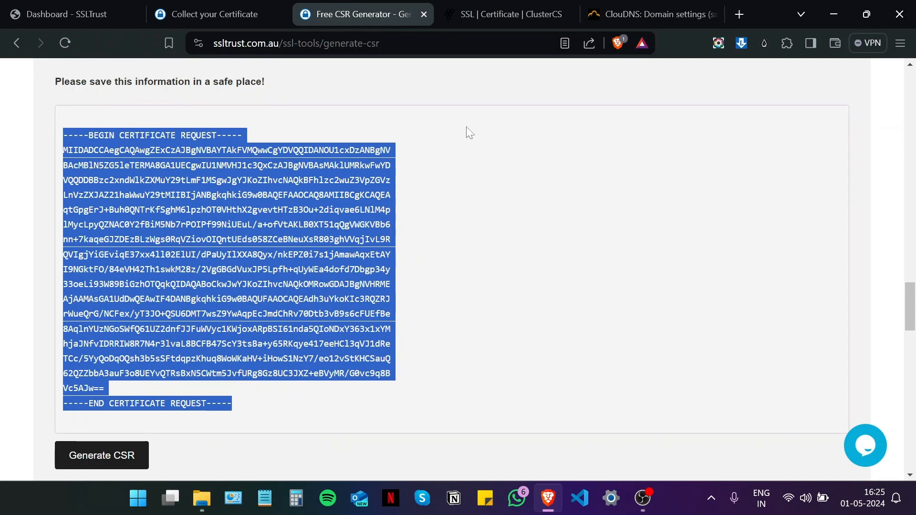
left_click(491, 18)
left_click(425, 191)
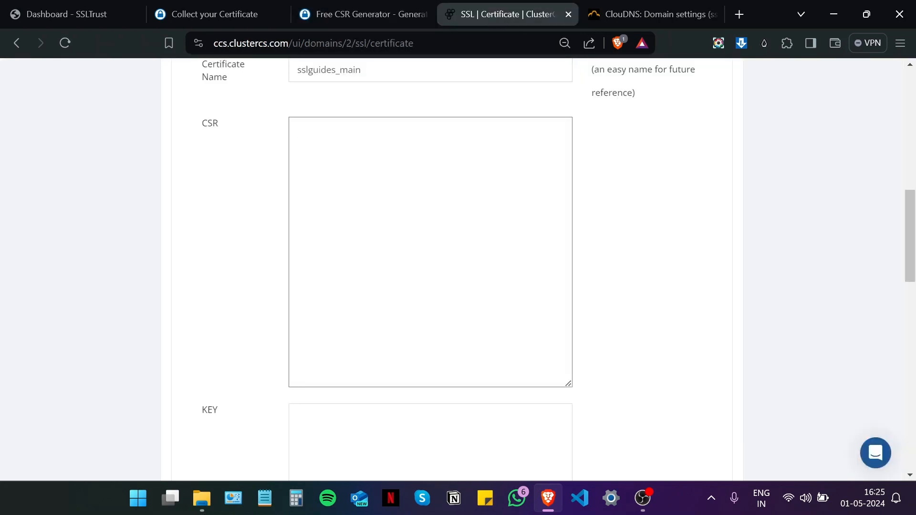
key("ctrl+v")
scroll(425, 190, "up", 5)
left_click(629, 258)
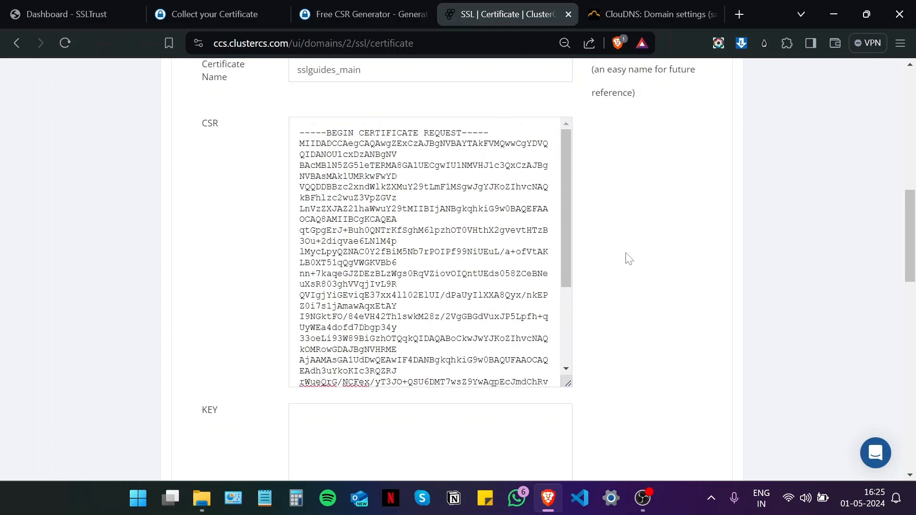
Step: Copy the private key from the CSR generator page and paste it into the KEY box
scroll(562, 255, "down", 5)
scroll(41, 184, "down", 3)
left_click(362, 14)
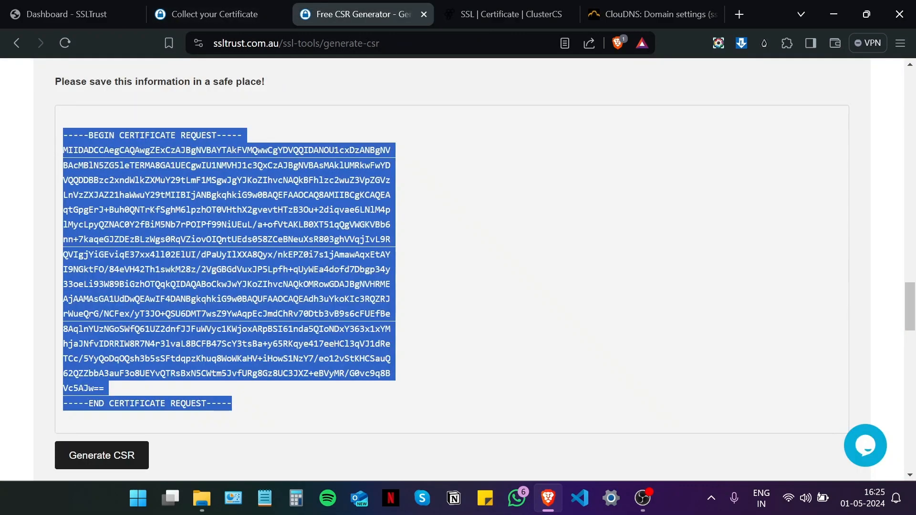
scroll(197, 376, "up", 5)
left_click_drag(197, 375, 94, 264)
scroll(94, 265, "up", 2)
scroll(158, 313, "down", 3)
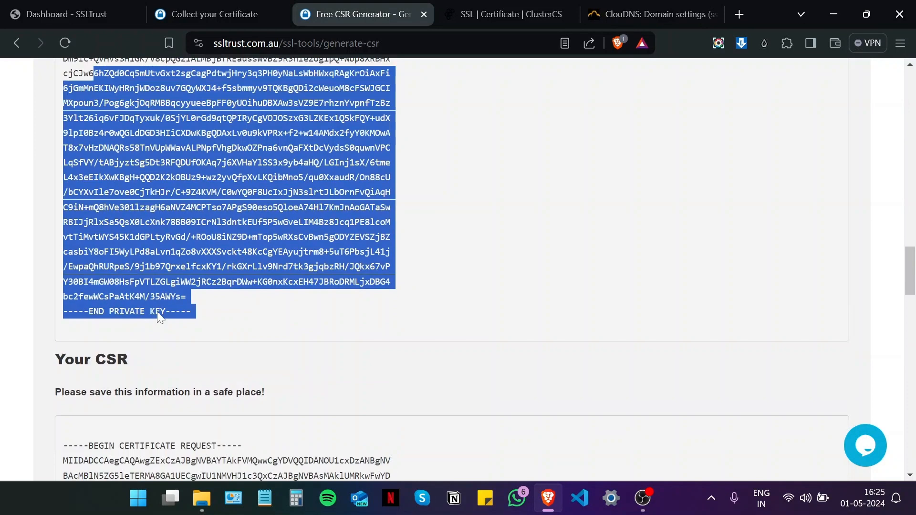
scroll(160, 317, "down", 1)
left_click(159, 317)
left_click_drag(160, 317, 61, 310)
scroll(96, 229, "up", 8)
right_click(89, 329)
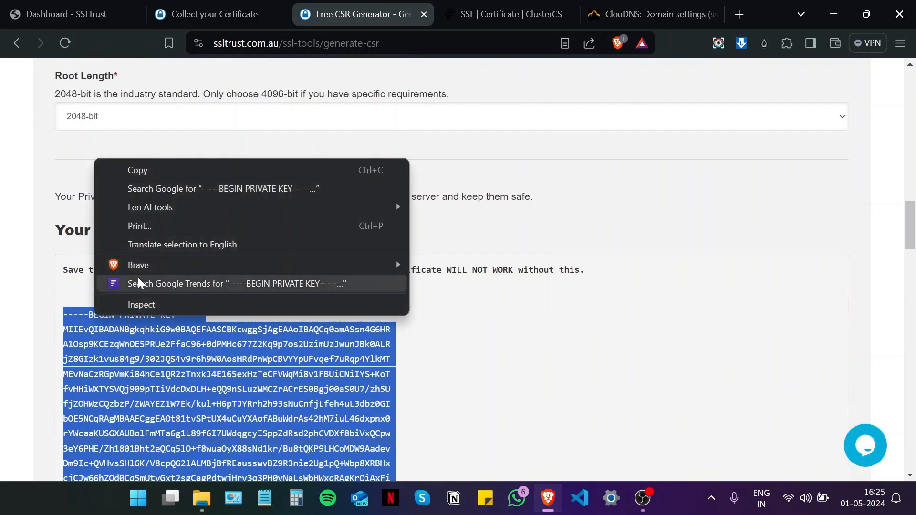
left_click(157, 178)
left_click(501, 14)
scroll(420, 205, "down", 2)
left_click(420, 205)
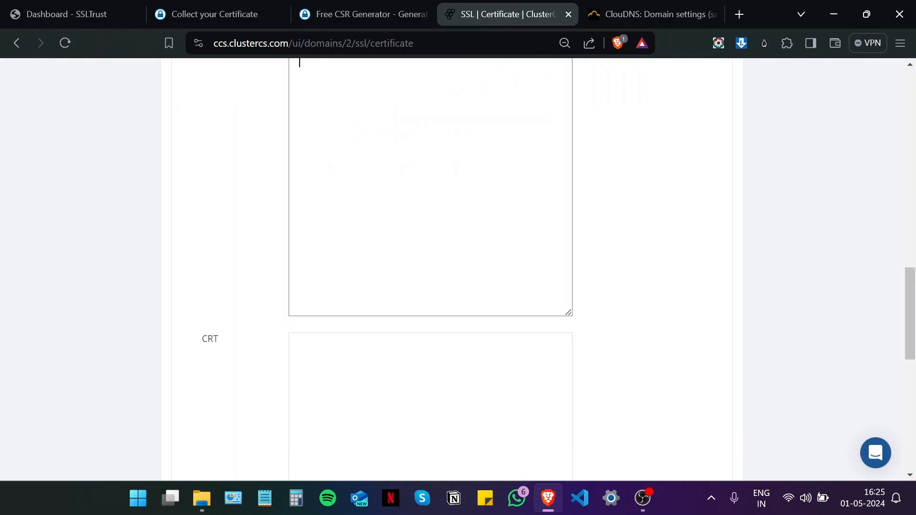
scroll(420, 205, "up", 1)
key("ctrl+v")
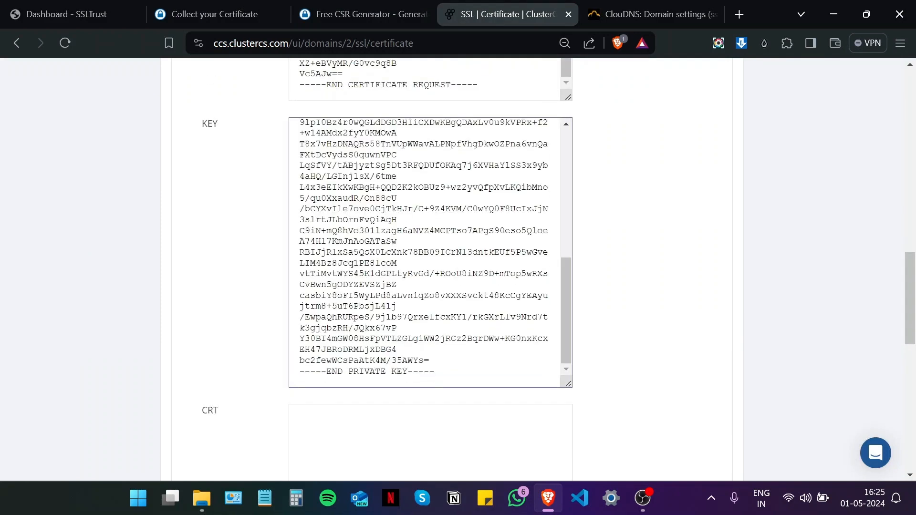
Step: Paste the issued certificate into the CRT box
scroll(204, 249, "up", 1)
left_click(197, 15)
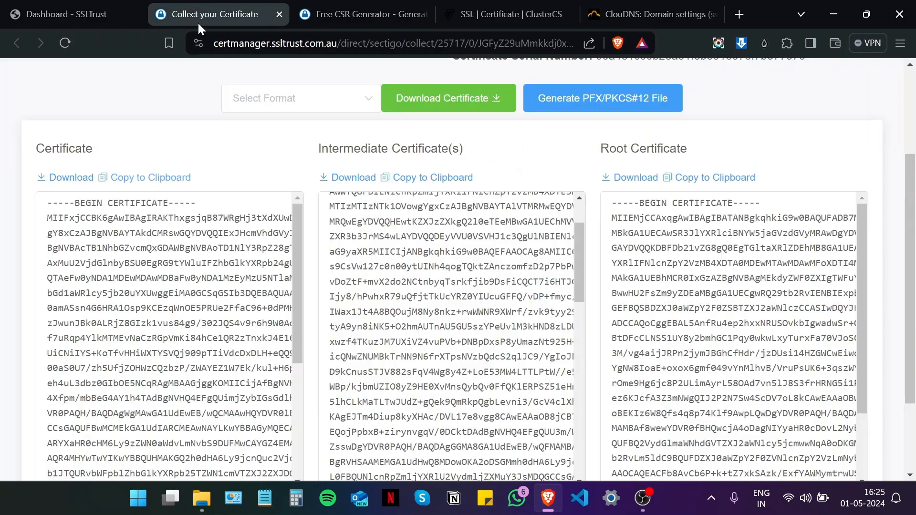
left_click(479, 10)
scroll(430, 267, "down", 5)
scroll(429, 267, "down", 5)
scroll(430, 267, "up", 1)
left_click(374, 176)
right_click(374, 176)
left_click(425, 285)
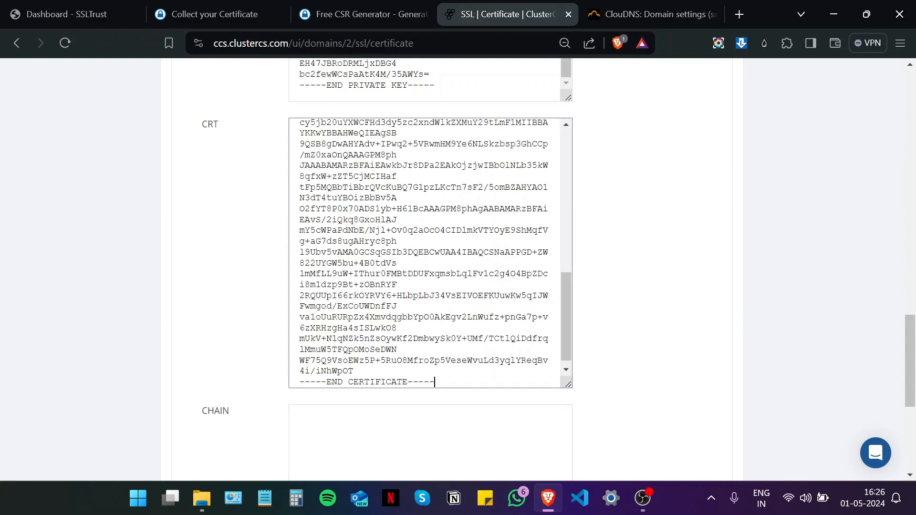
scroll(183, 253, "down", 5)
Step: Copy the intermediate certificate and paste it into the CHAIN box
left_click(200, 15)
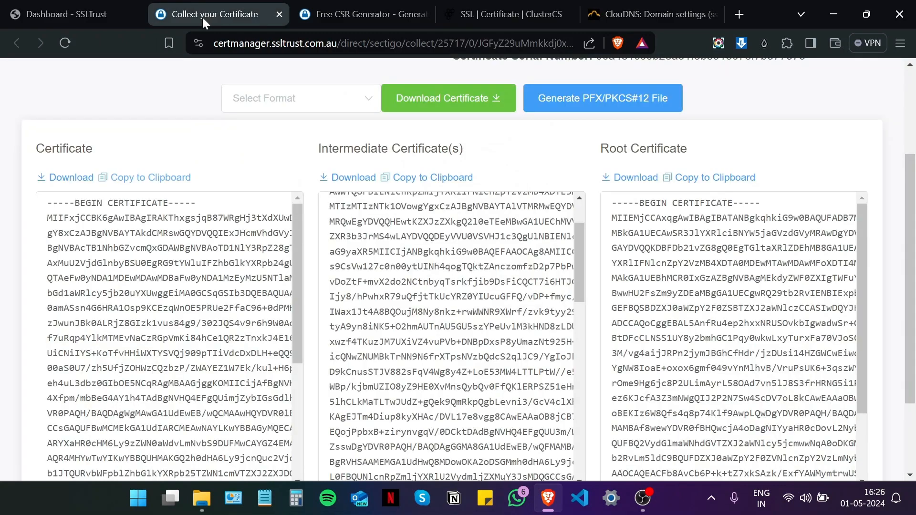
scroll(218, 249, "up", 2)
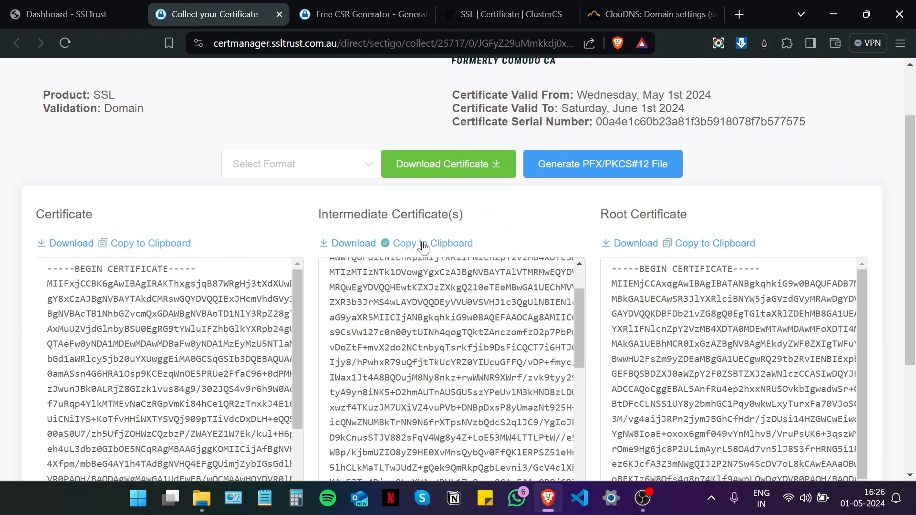
left_click(362, 11)
left_click(534, 5)
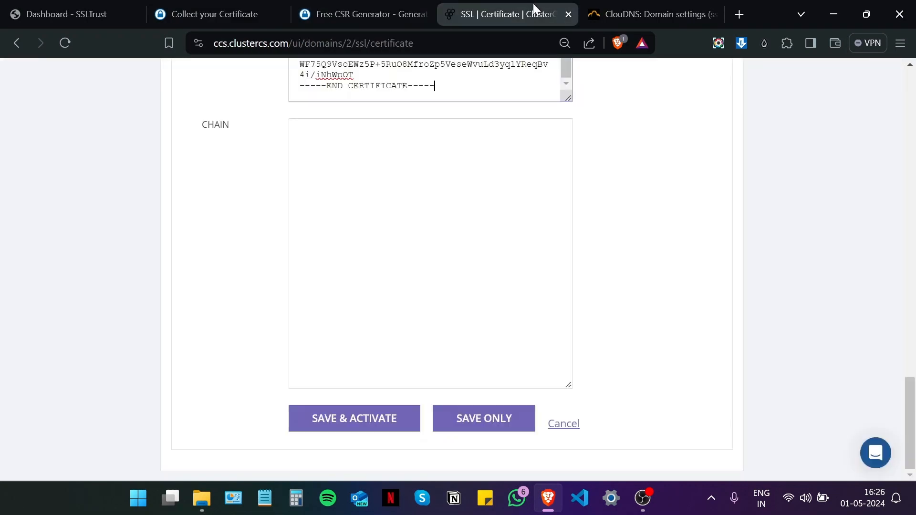
right_click(373, 216)
left_click(409, 323)
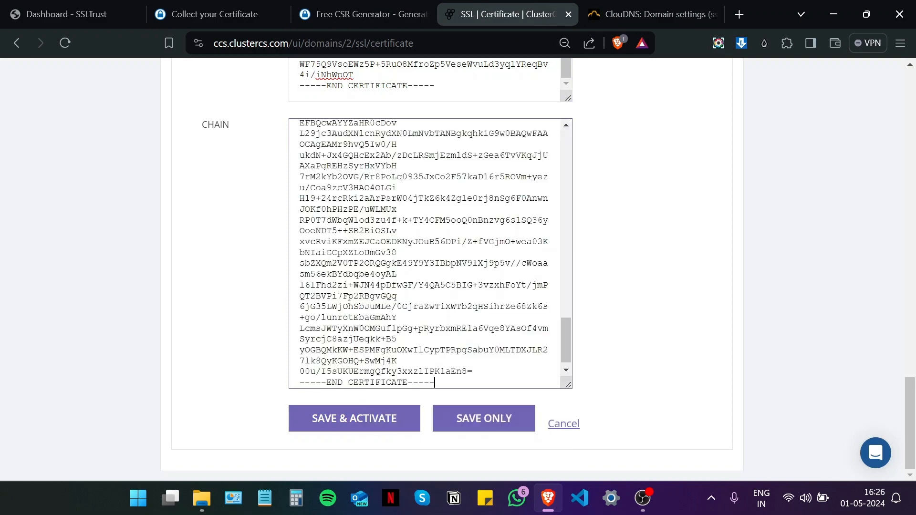
scroll(409, 325, "down", 2)
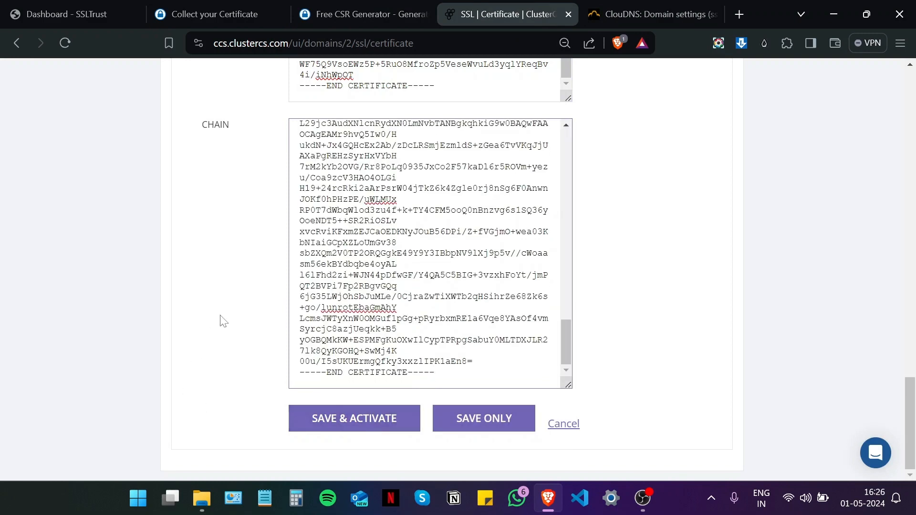
Step: Save and activate sslguides_main, confirm it in Installed certificates, then minimize the browser
left_click(353, 427)
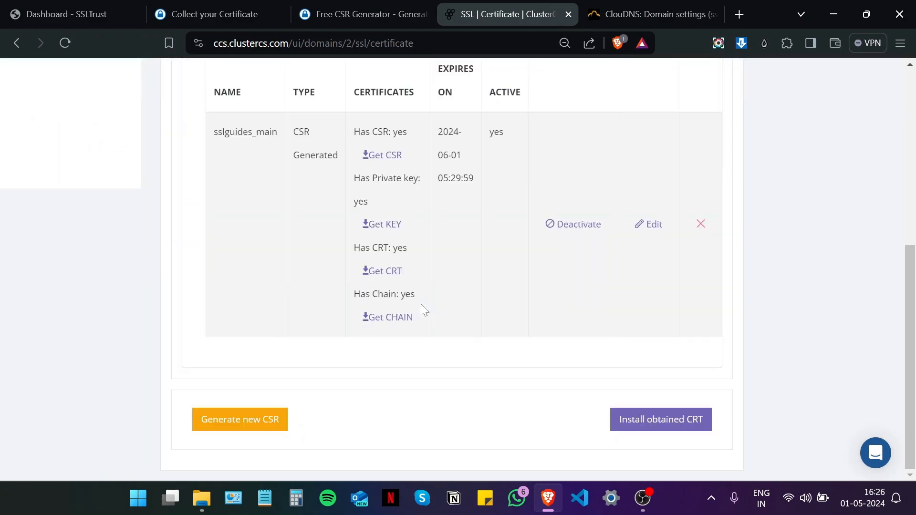
scroll(419, 371, "up", 1)
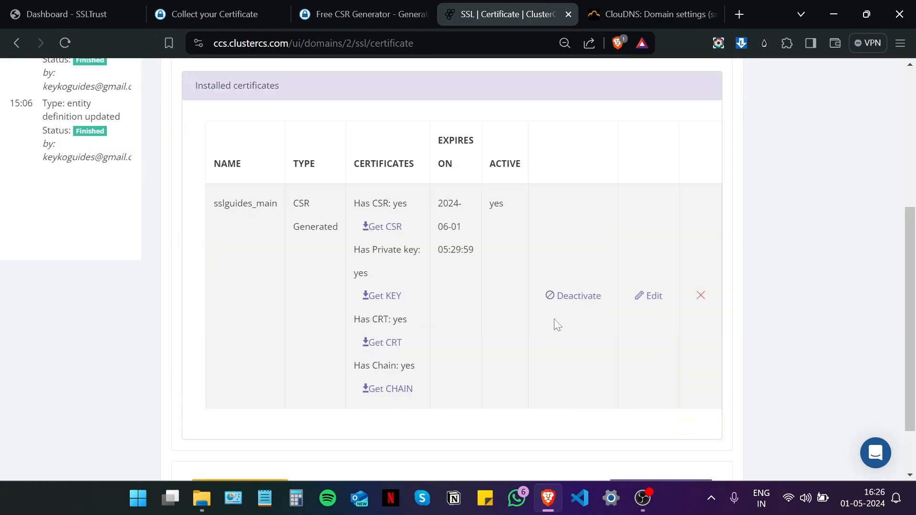
scroll(540, 336, "down", 1)
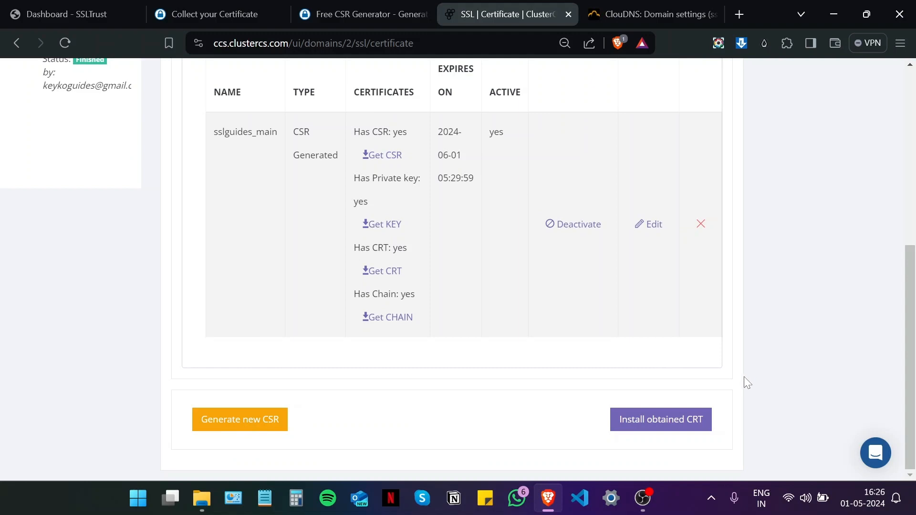
left_click(834, 14)
double_click(902, 190)
type("htp")
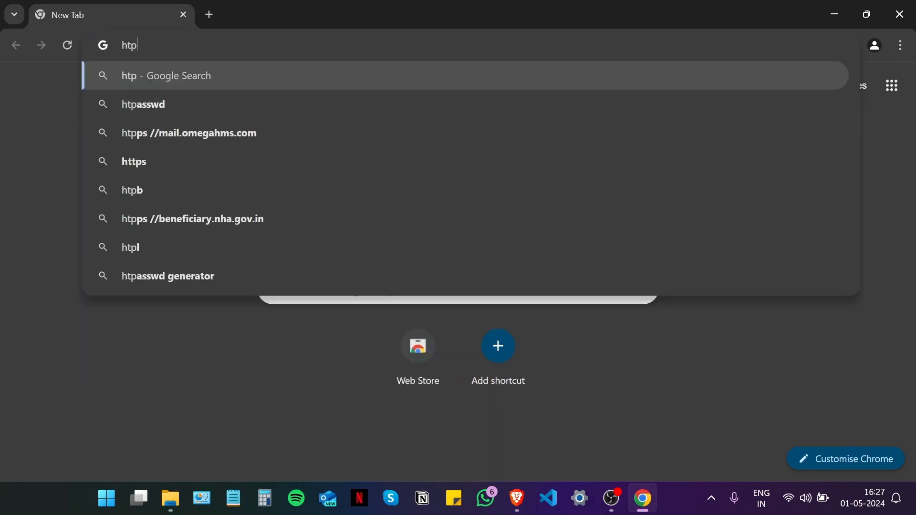
key("BackSpace")
type("tps://sslguides.com.a")
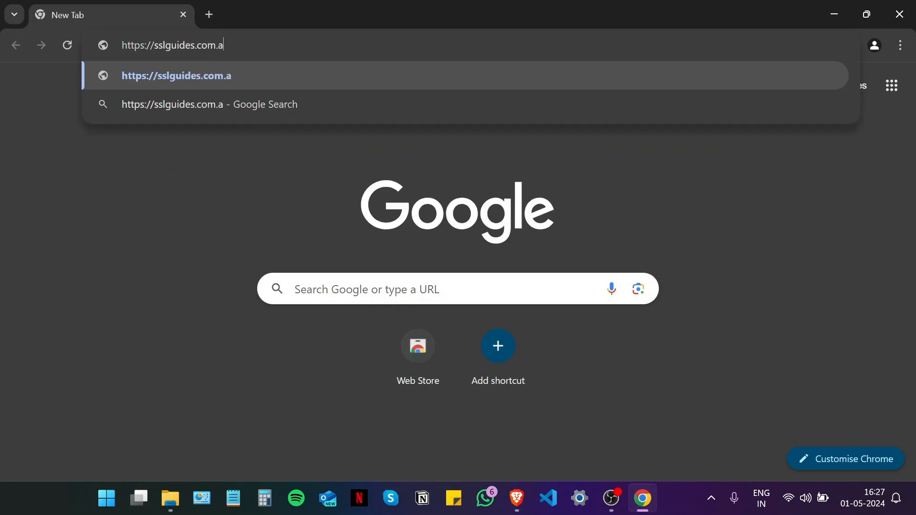
type("u")
key("BackSpace")
type("u")
key("BackSpace")
type("u")
key("Return")
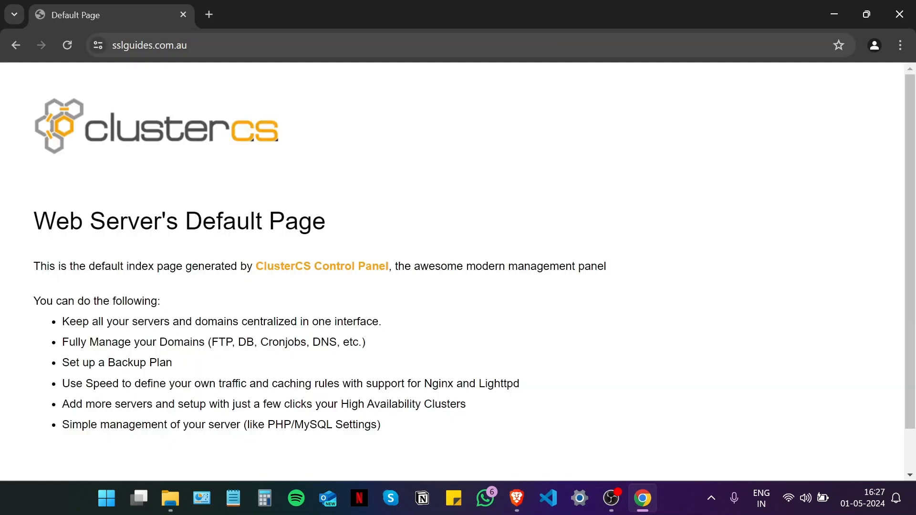
Step: Confirm the site info reports a secure connection and a valid certificate
left_click(97, 38)
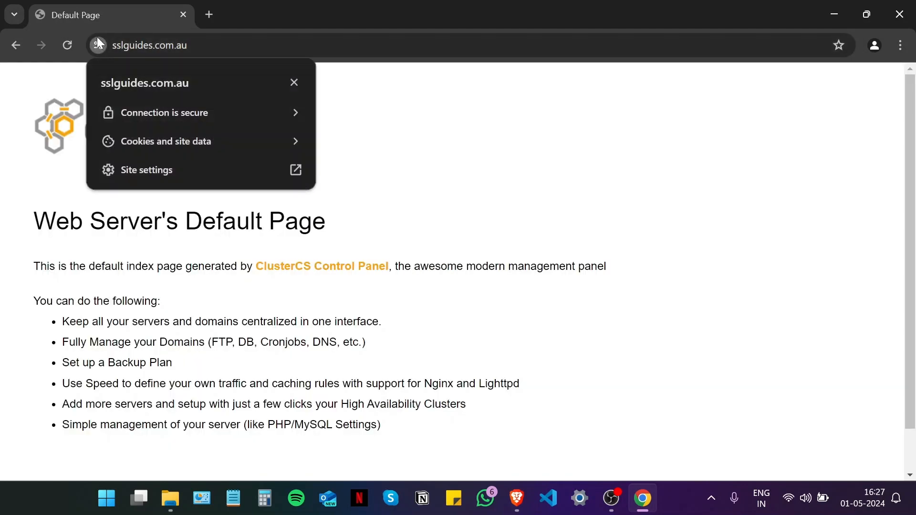
left_click(129, 113)
left_click(238, 199)
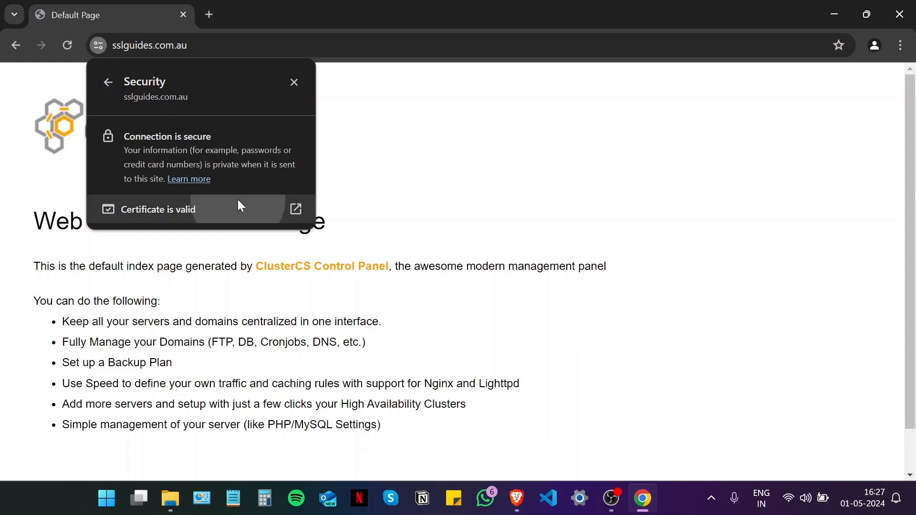